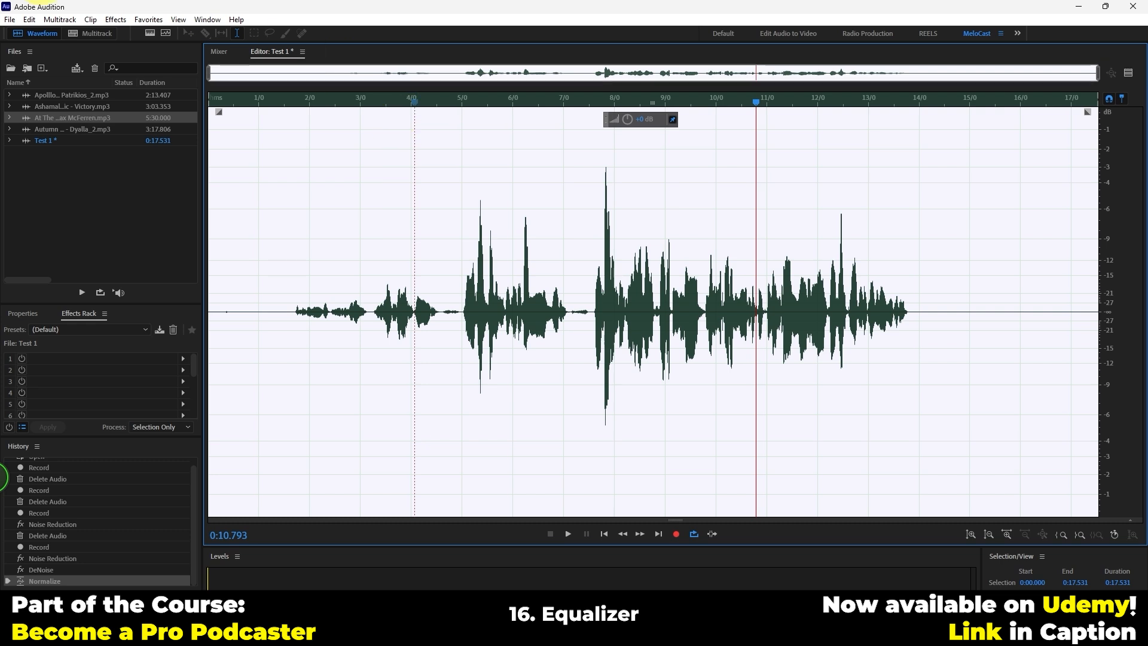
# Open the Parametric Equalizer effect for the Test 1 recording and look through its available presets
pyautogui.click(110, 18)
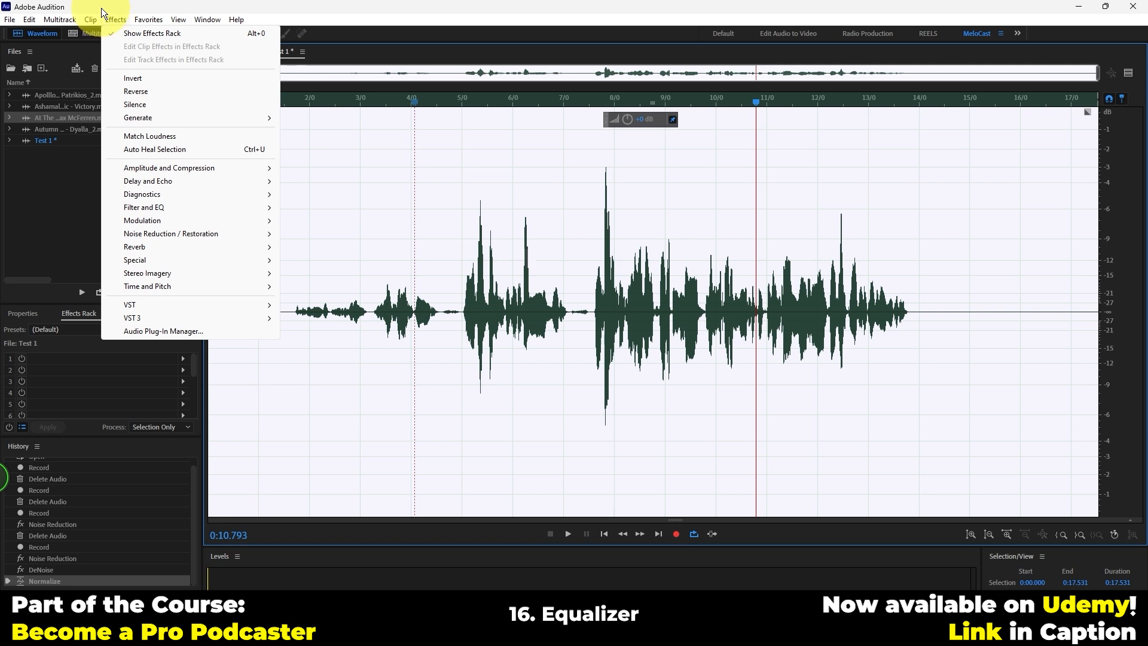
pyautogui.moveTo(171, 220)
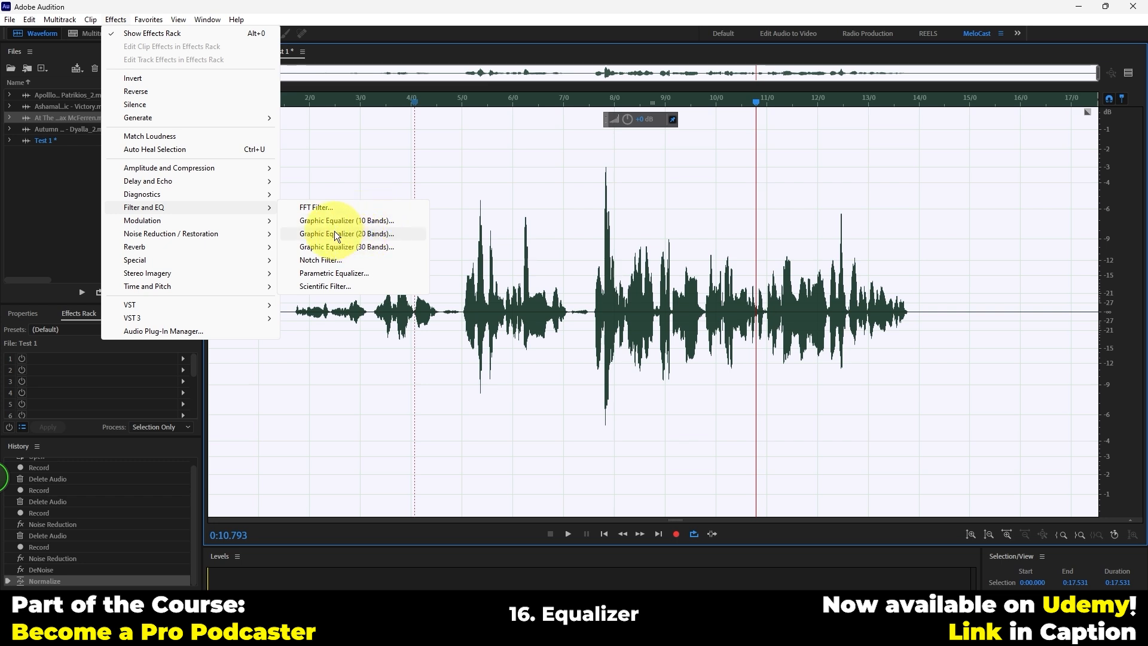
pyautogui.click(343, 274)
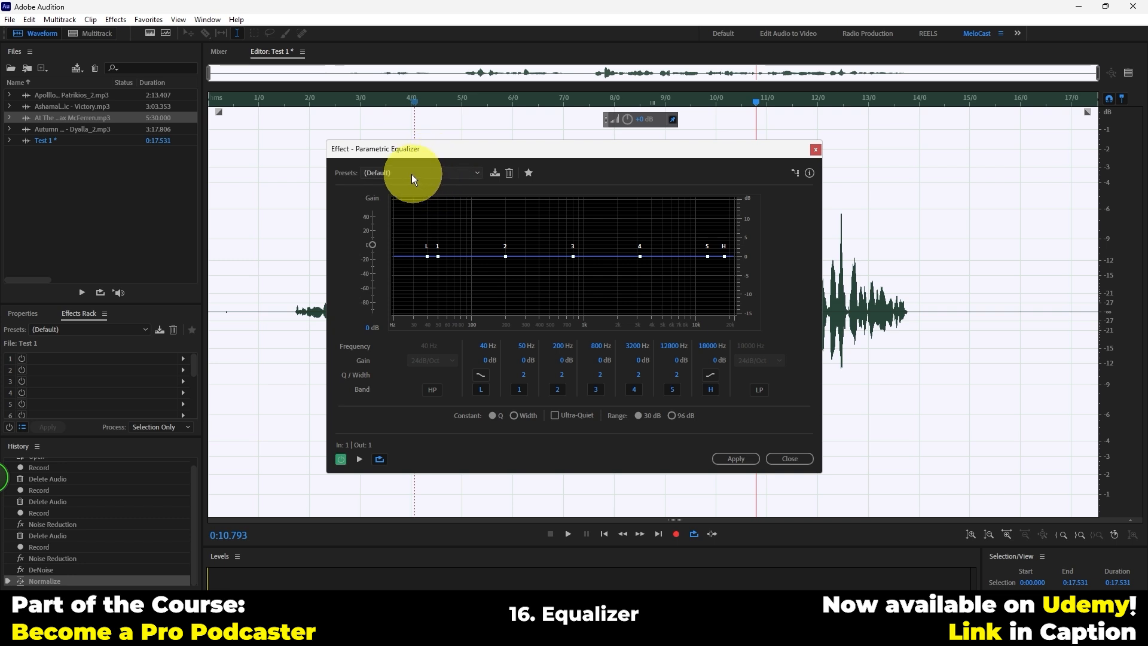
pyautogui.click(387, 173)
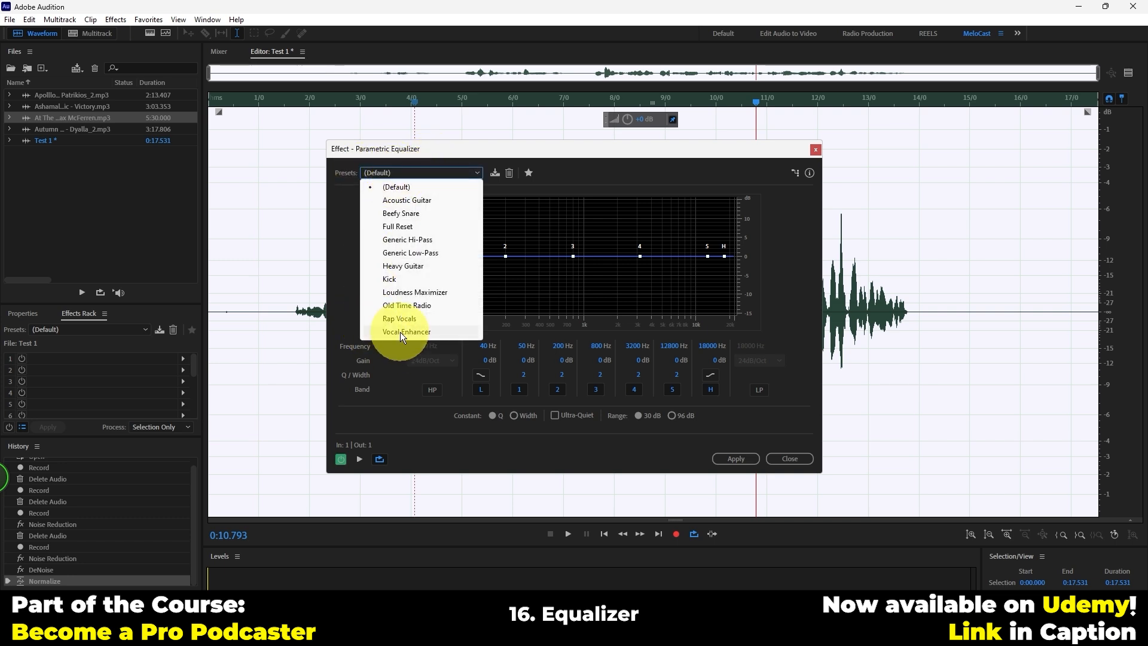
pyautogui.click(377, 447)
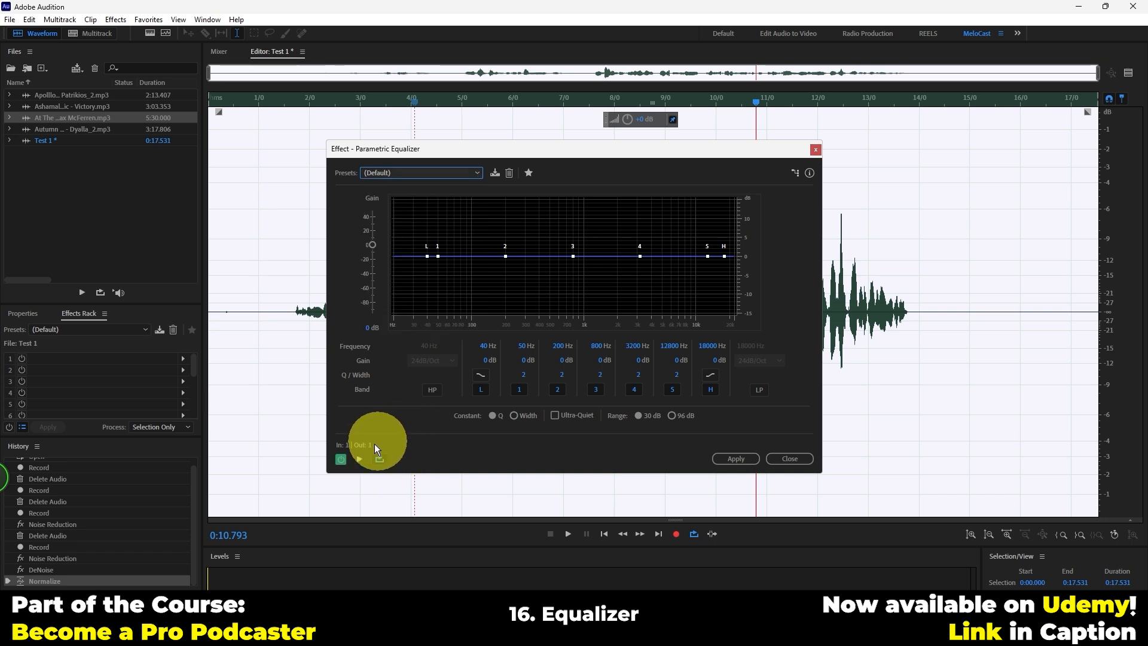
# Preview the recording with the Vocal Enhancer preset, replaying it from about 4.5 seconds
pyautogui.click(359, 459)
pyautogui.click(461, 174)
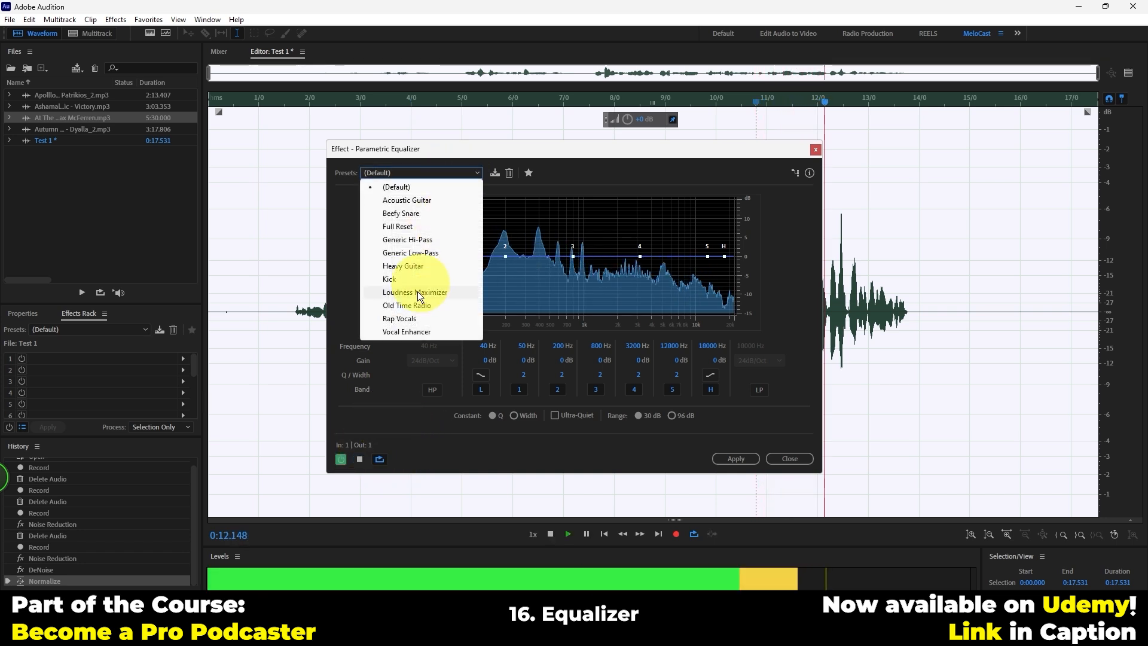
pyautogui.click(414, 333)
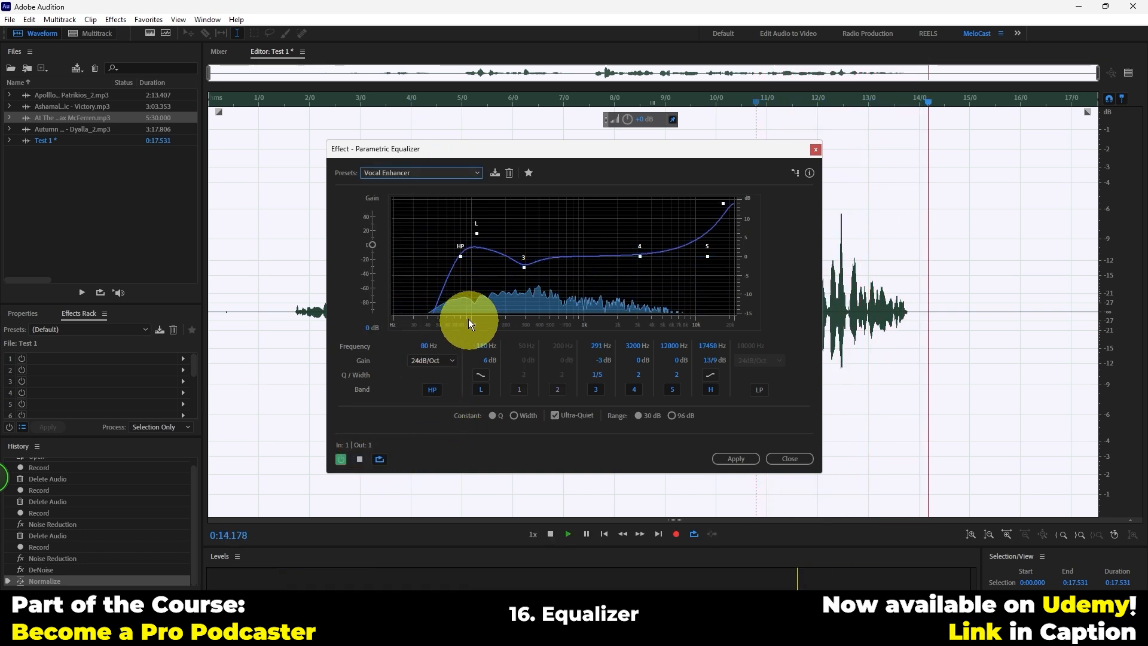
pyautogui.click(435, 97)
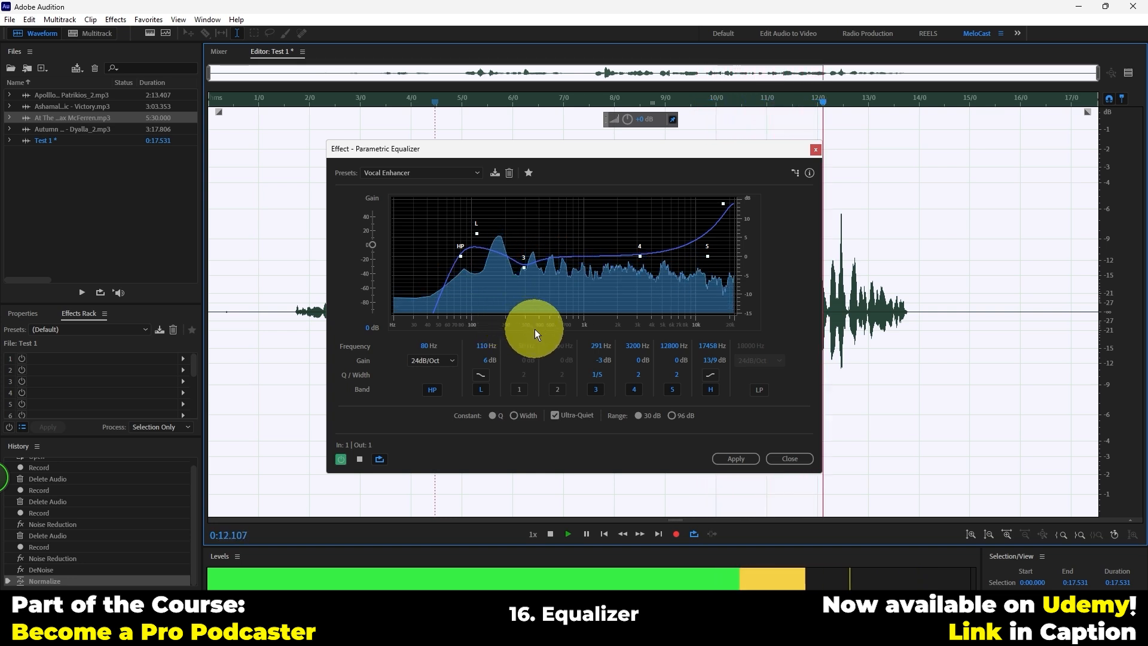
pyautogui.press('space')
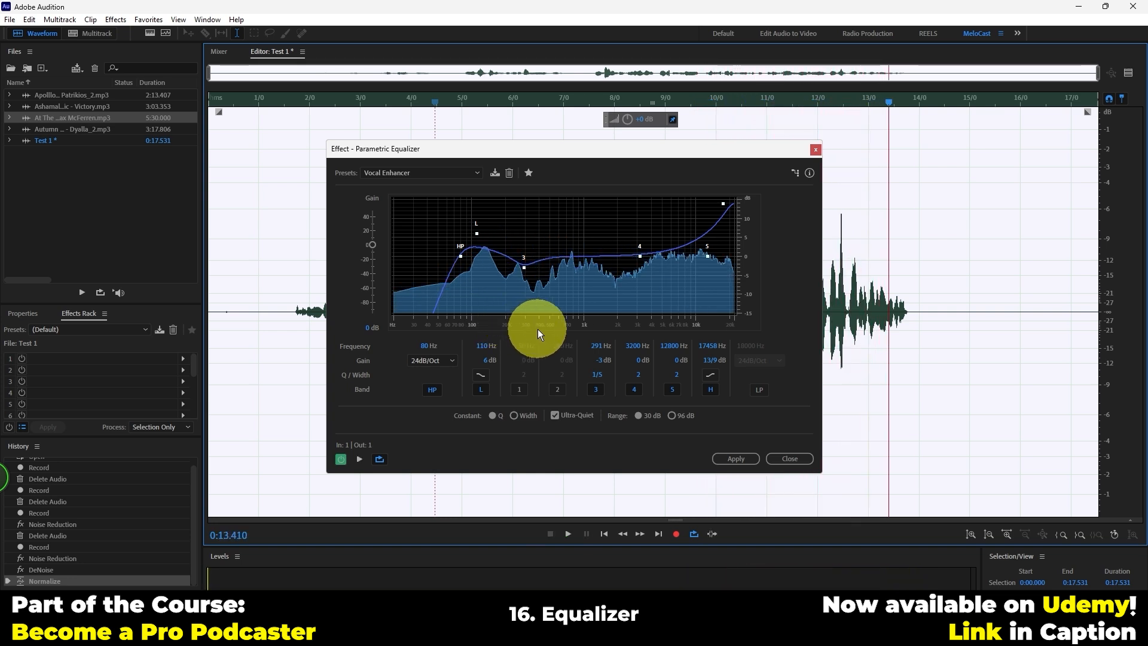
# Try the Acoustic Guitar preset and play the recording from about 3.3 seconds
pyautogui.click(451, 174)
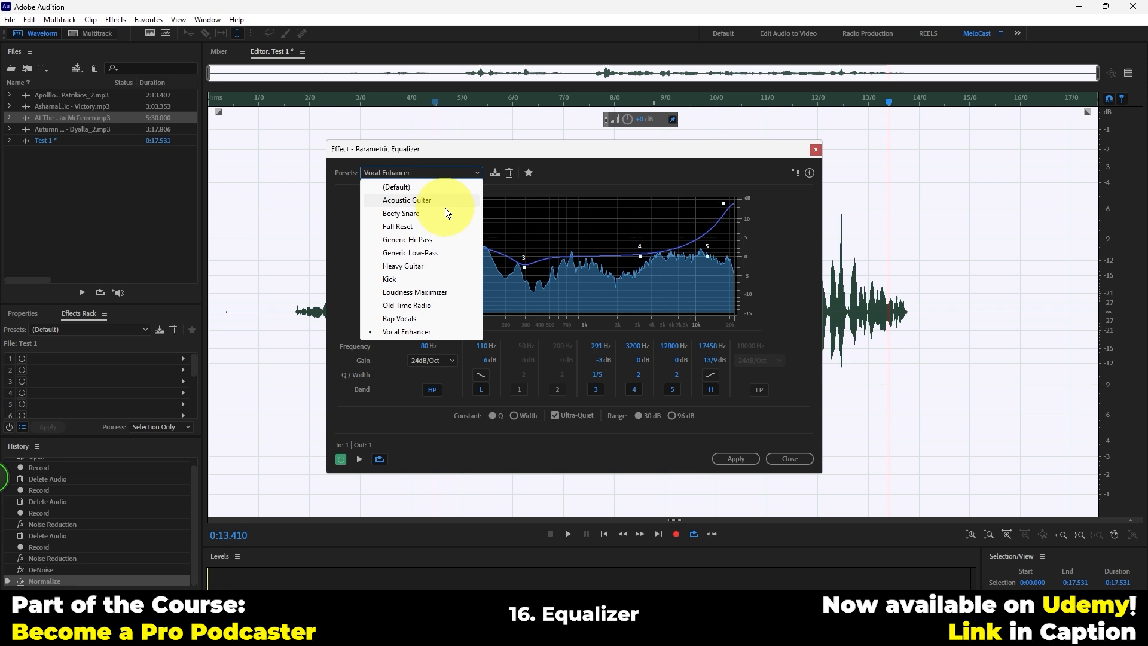
pyautogui.click(407, 202)
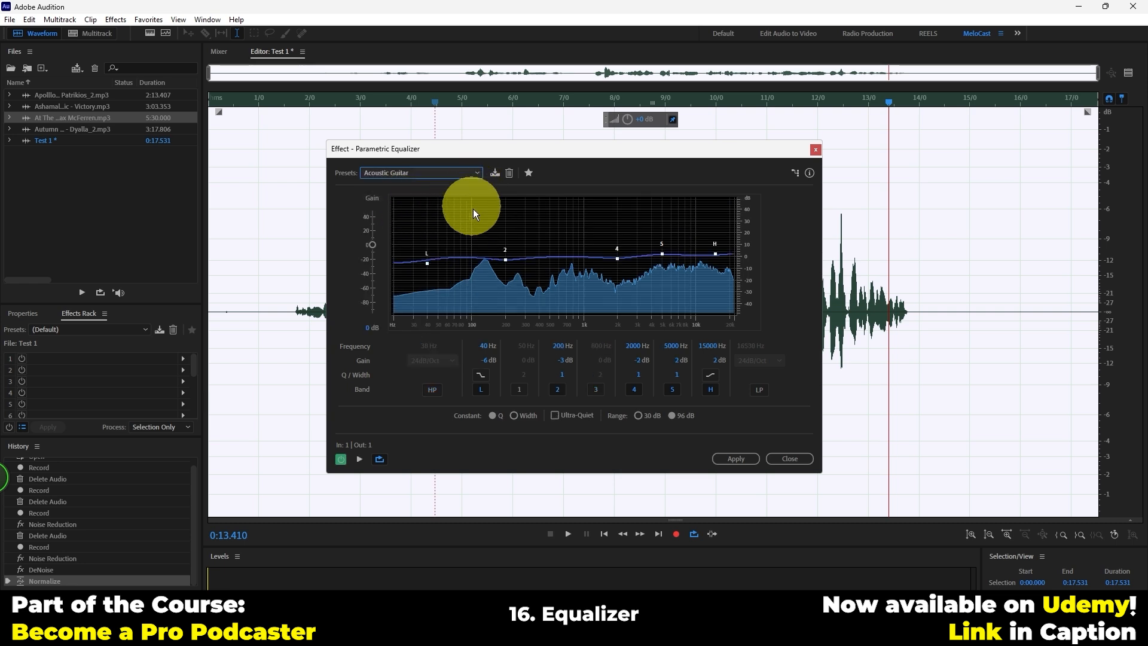
pyautogui.press('space')
pyautogui.click(375, 99)
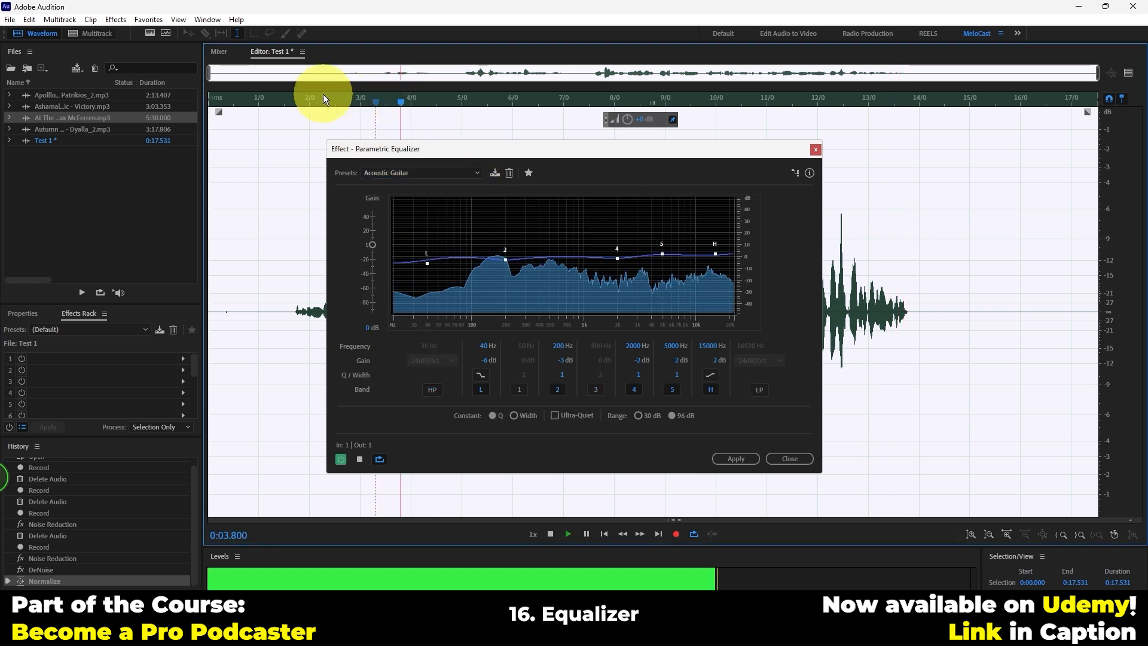
# Try the Loudness Maximizer preset, playing the recording from about 3 seconds and again from about 8.4 seconds
pyautogui.click(386, 174)
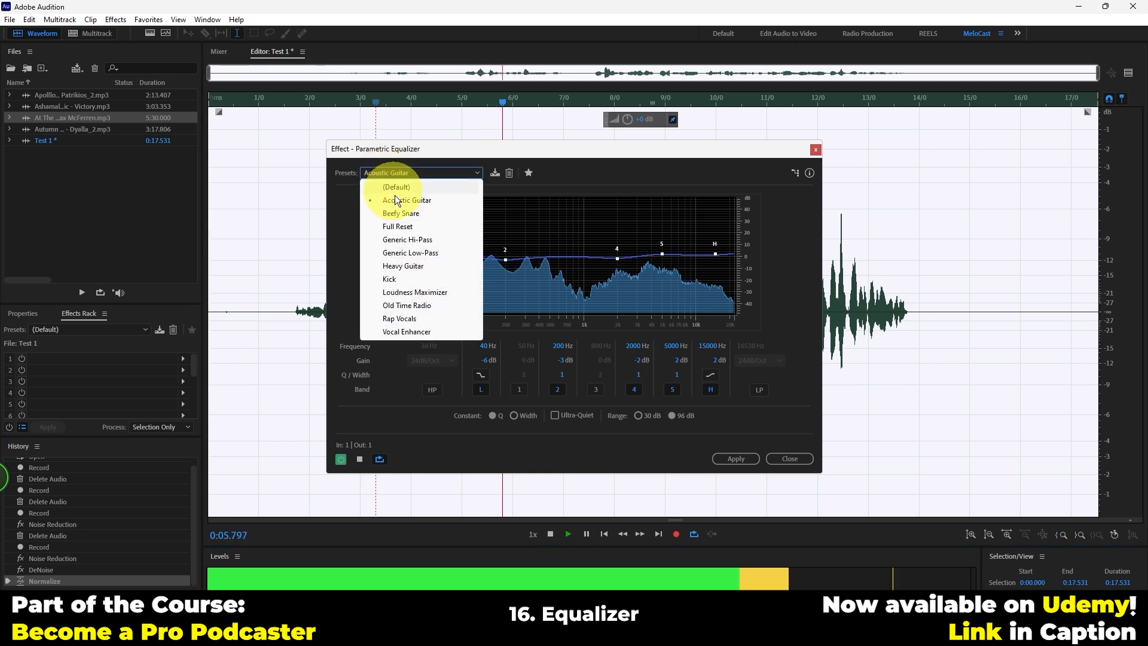
pyautogui.click(414, 292)
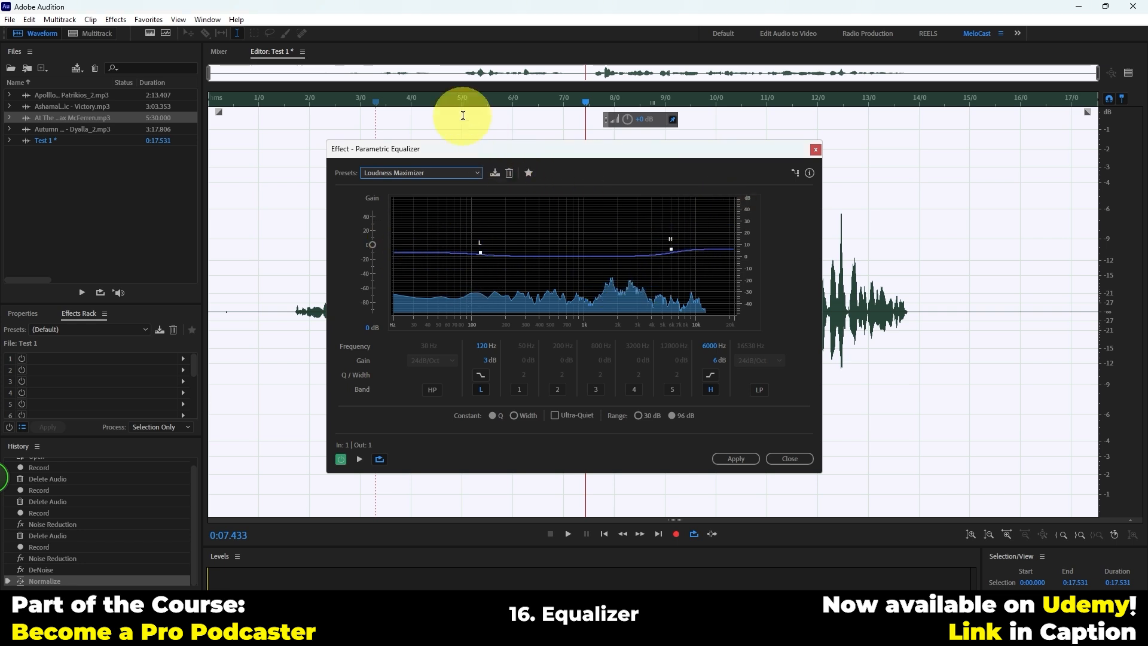
pyautogui.click(361, 101)
pyautogui.press('space')
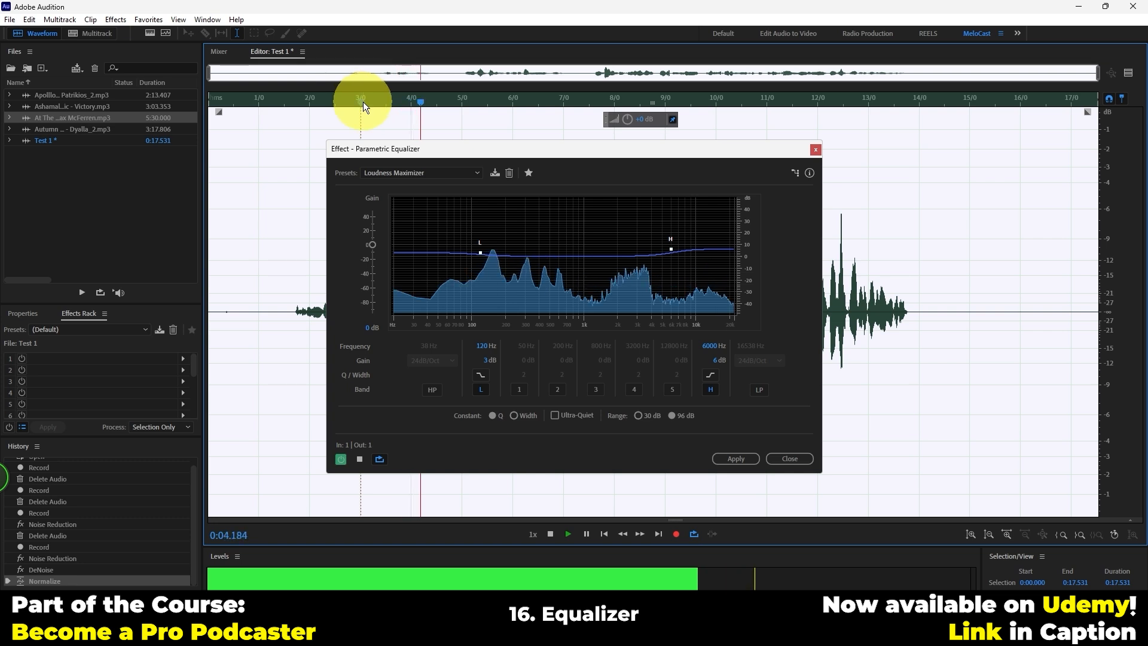
pyautogui.click(635, 97)
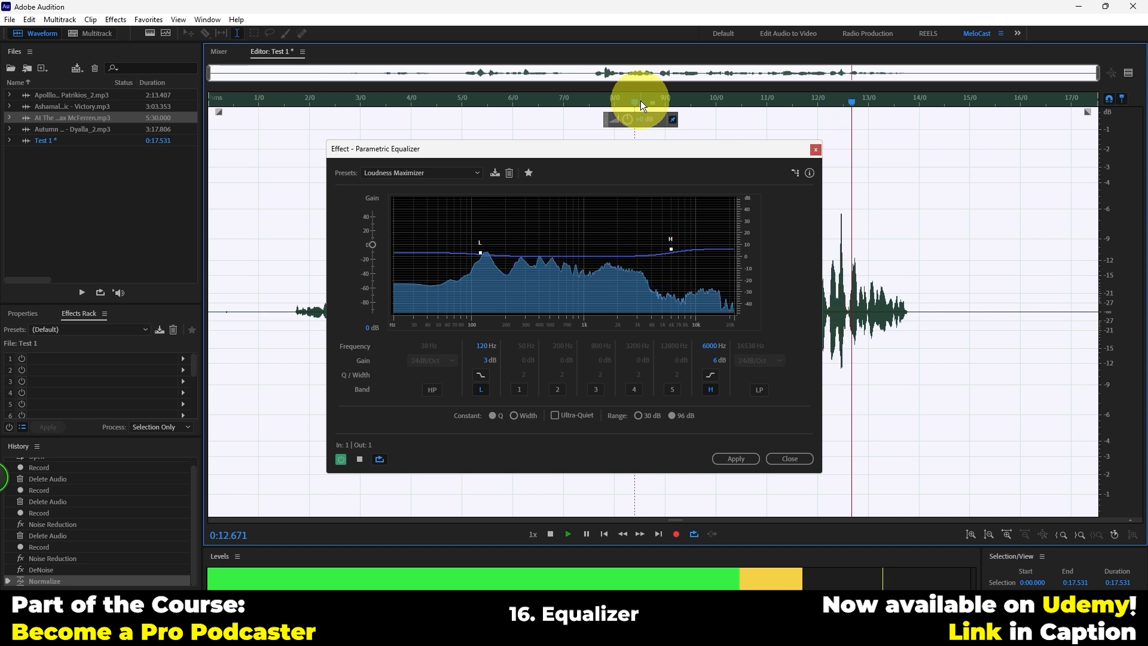
pyautogui.press('space')
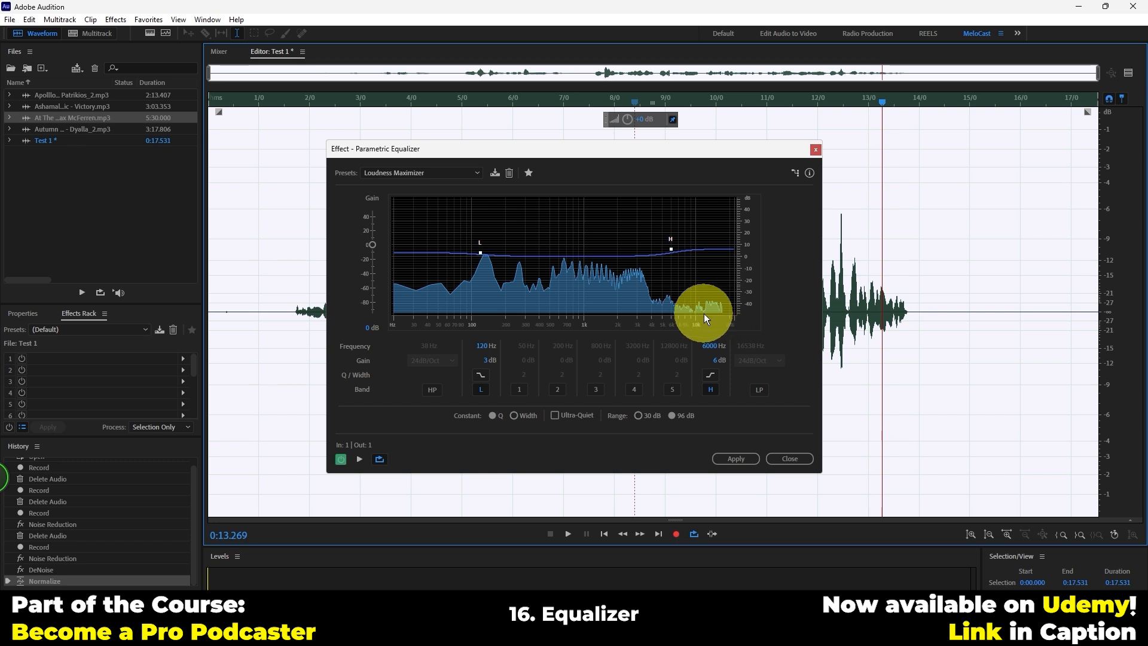
# Compare the (Default) and Vocal Enhancer equalizer curves, leaving the (Default) preset selected
pyautogui.click(455, 172)
pyautogui.click(412, 183)
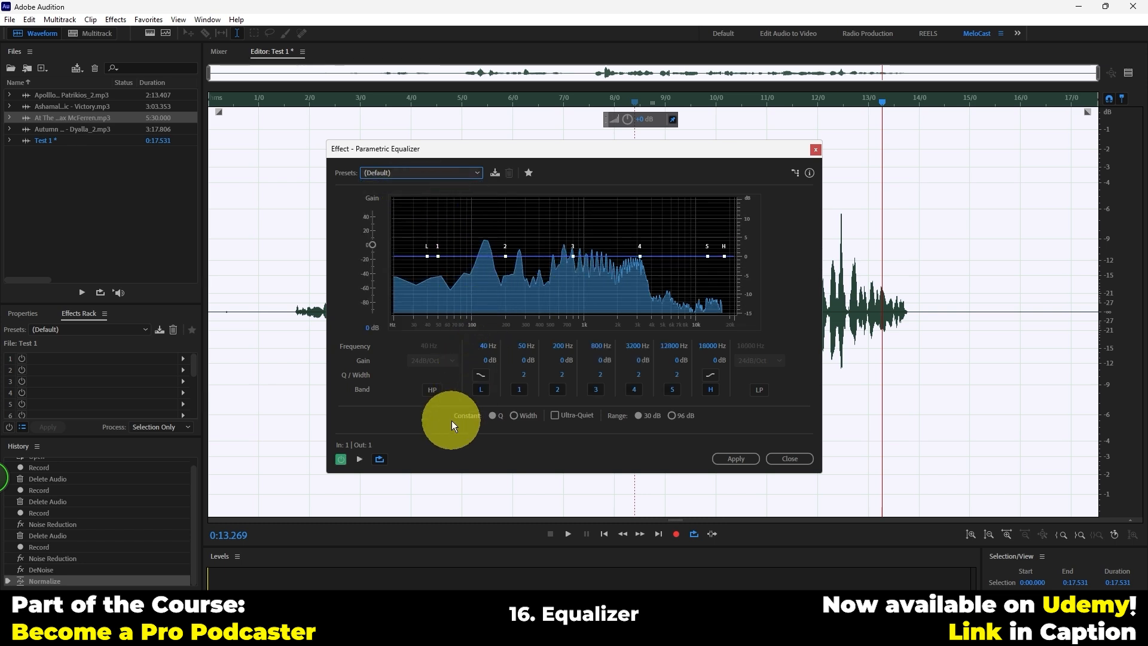
pyautogui.click(433, 172)
pyautogui.click(411, 333)
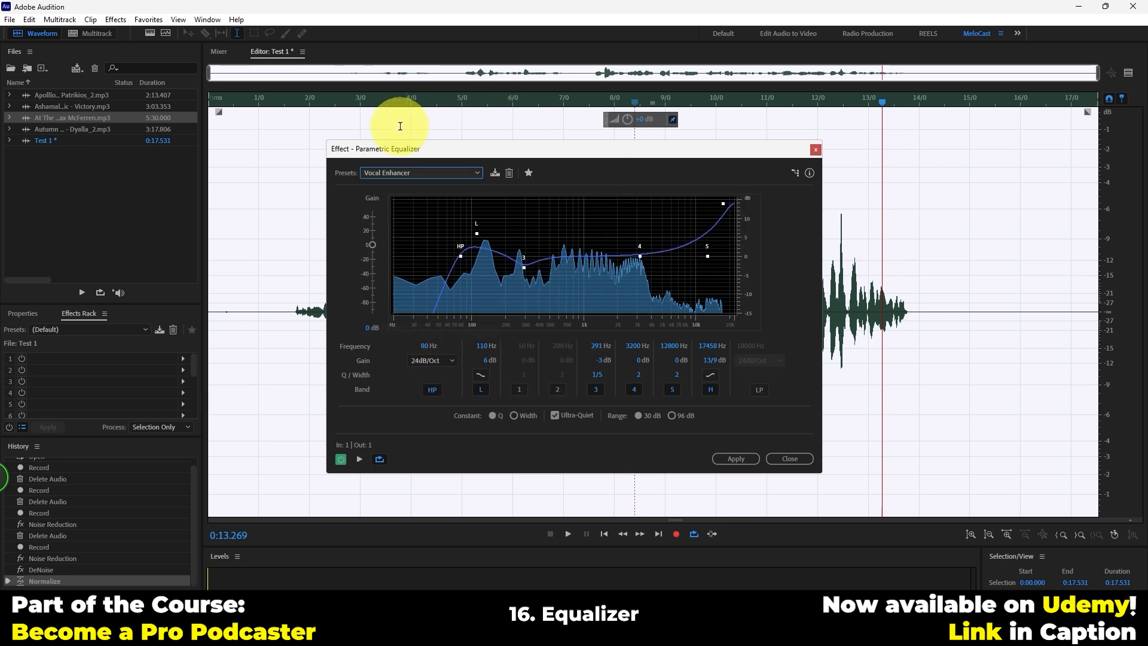
pyautogui.click(447, 170)
pyautogui.click(426, 186)
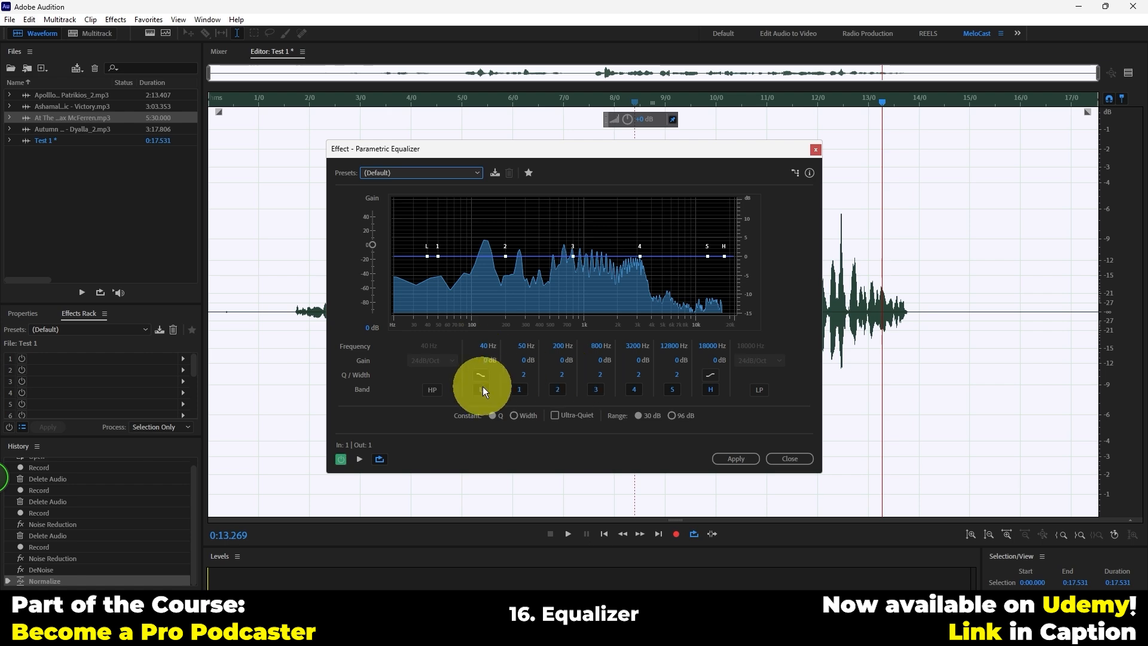
# Enable the high-pass band, set its cutoff frequency to 20 Hz and review its slope options
pyautogui.click(432, 390)
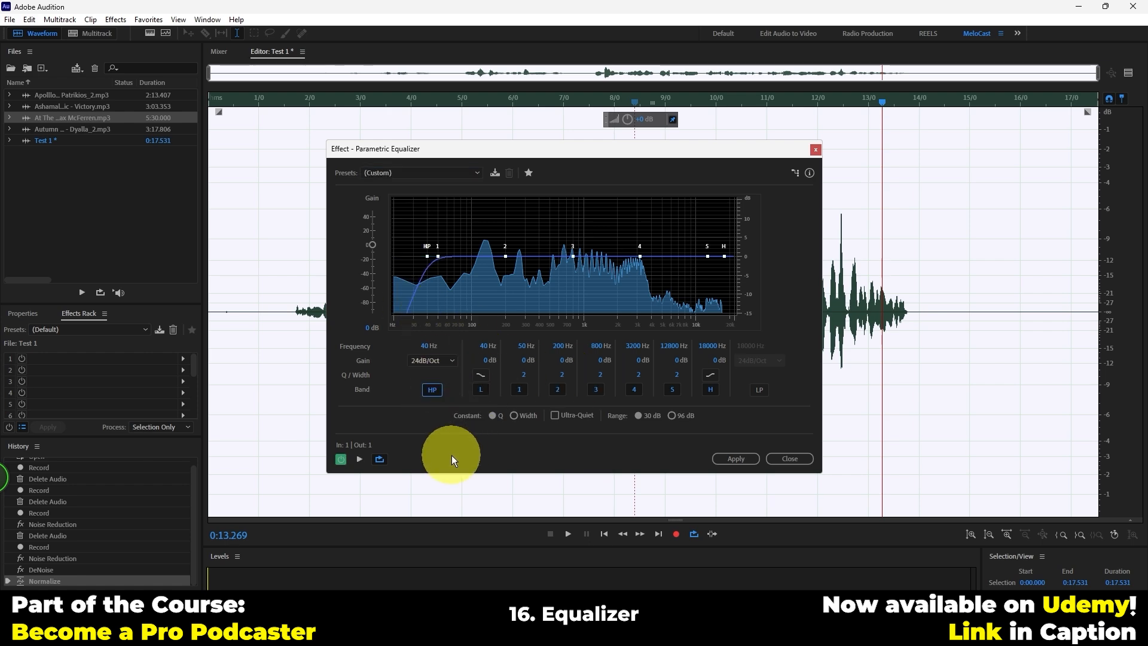
pyautogui.click(428, 348)
pyautogui.write('20')
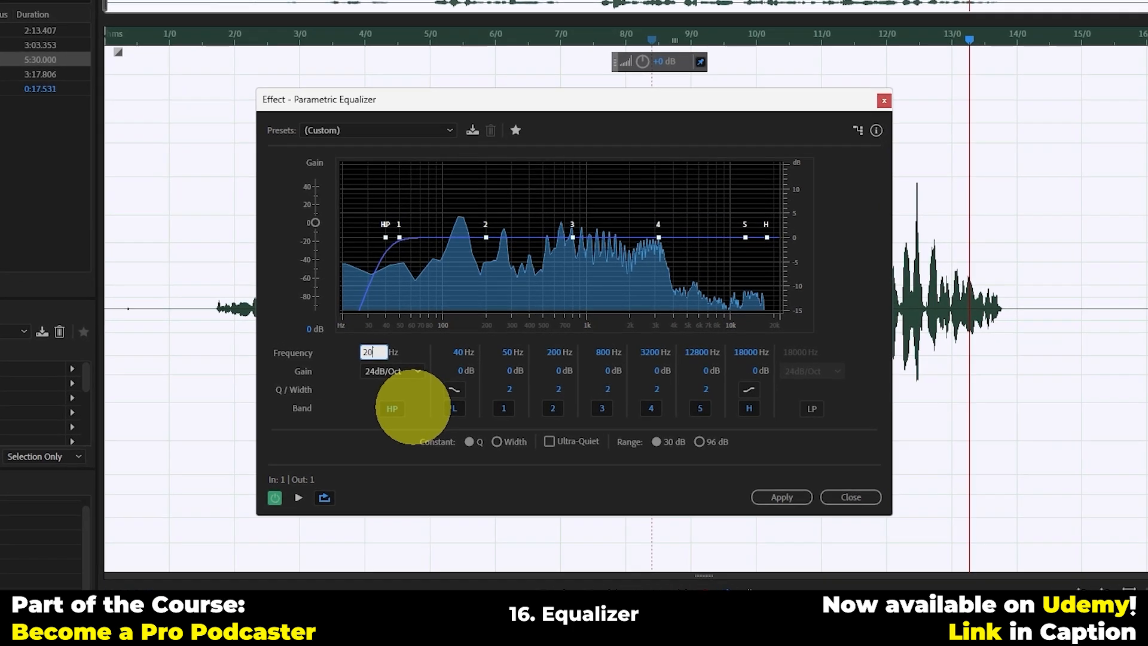
pyautogui.press('Return')
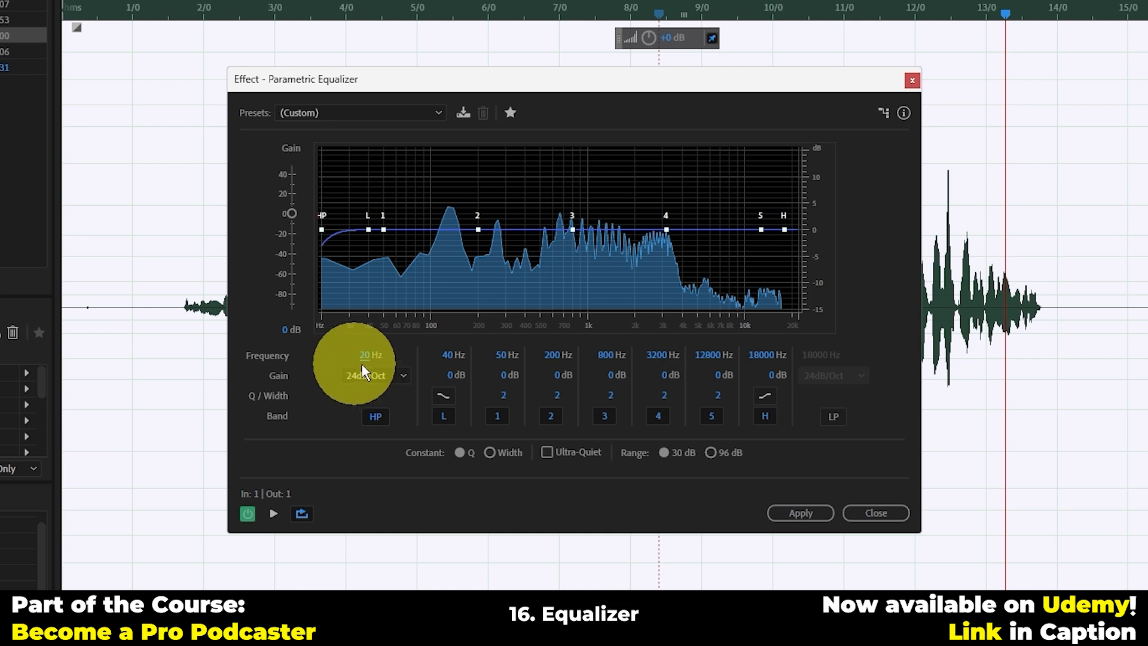
pyautogui.click(392, 376)
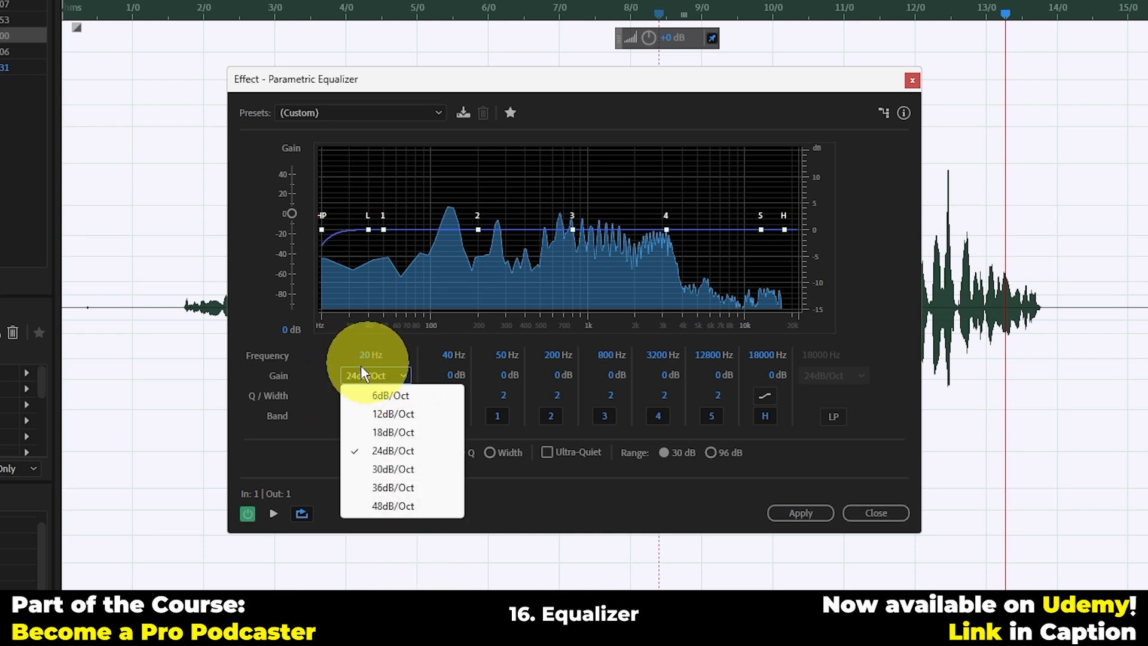
pyautogui.click(319, 377)
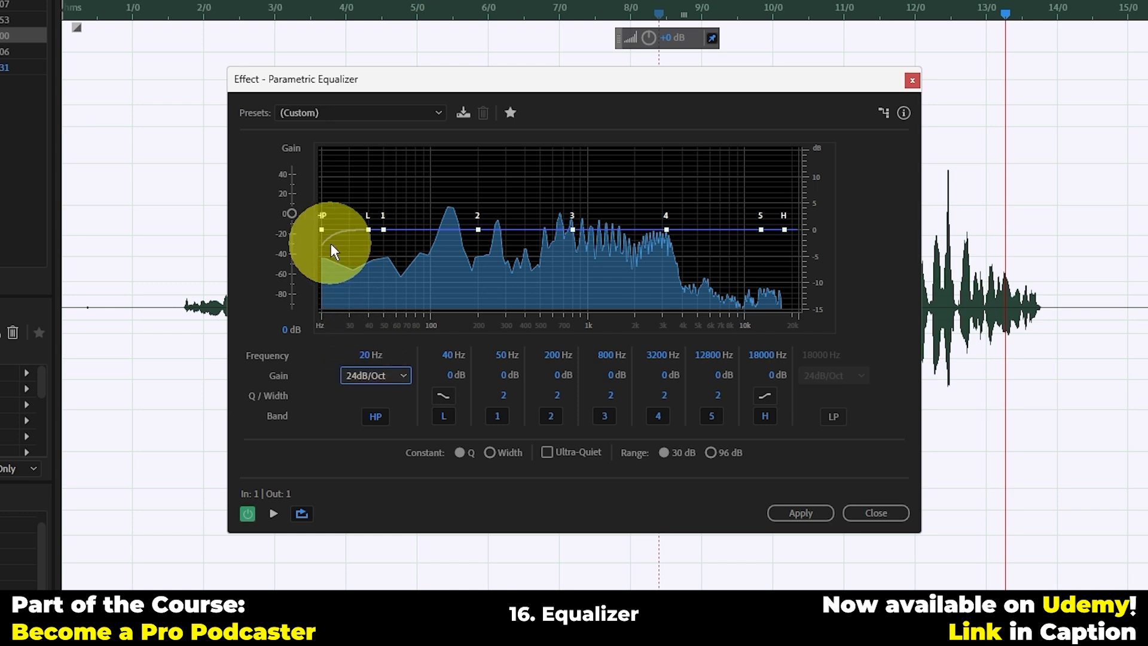
# Move the high-pass cutoff to 30 Hz on the curve and set its slope to 48dB/Oct
pyautogui.moveTo(321, 230); pyautogui.dragTo(293, 303)
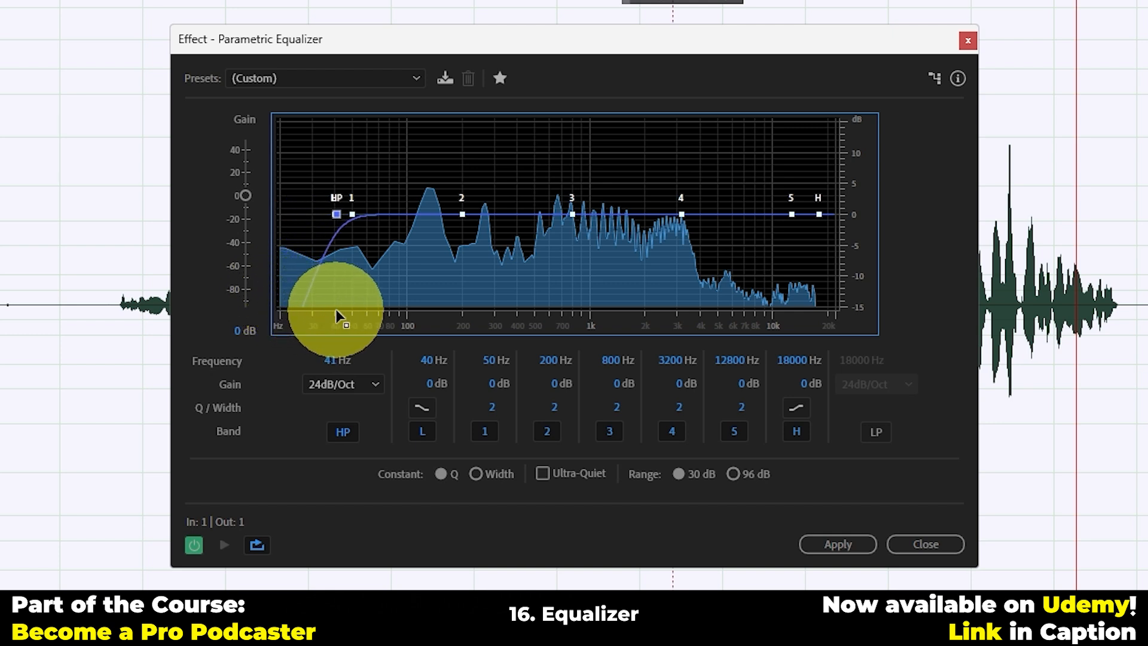
pyautogui.moveTo(336, 311); pyautogui.dragTo(296, 314)
pyautogui.click(343, 384)
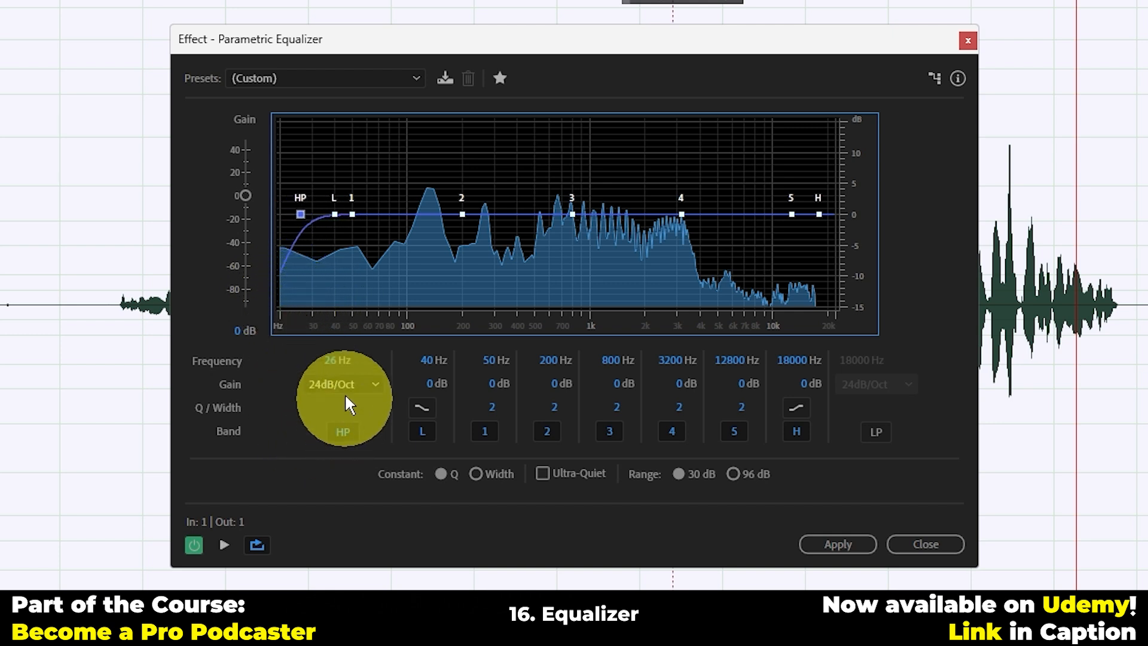
pyautogui.click(349, 536)
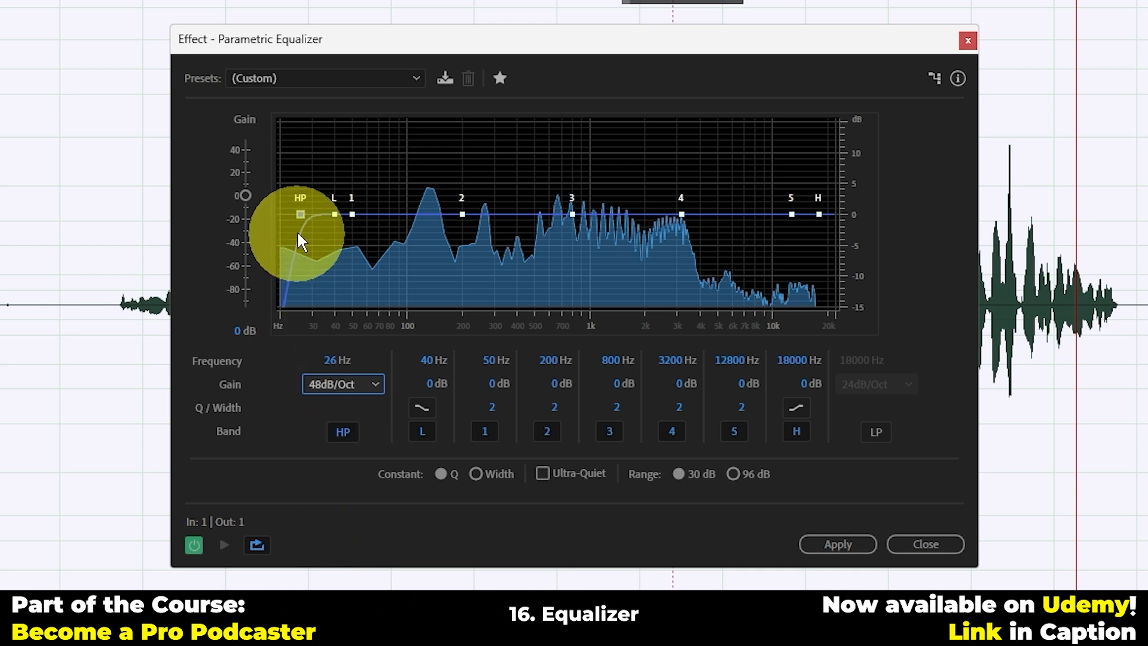
pyautogui.moveTo(303, 215)
pyautogui.mouseDown()
pyautogui.moveTo(311, 223)
pyautogui.moveTo(271, 236)
pyautogui.moveTo(309, 261)
pyautogui.moveTo(311, 369)
pyautogui.moveTo(304, 238)
pyautogui.moveTo(278, 209)
pyautogui.moveTo(276, 239)
pyautogui.moveTo(287, 210)
pyautogui.moveTo(283, 241)
pyautogui.moveTo(279, 216)
pyautogui.moveTo(296, 228)
pyautogui.moveTo(282, 211)
pyautogui.moveTo(312, 227)
pyautogui.mouseUp()
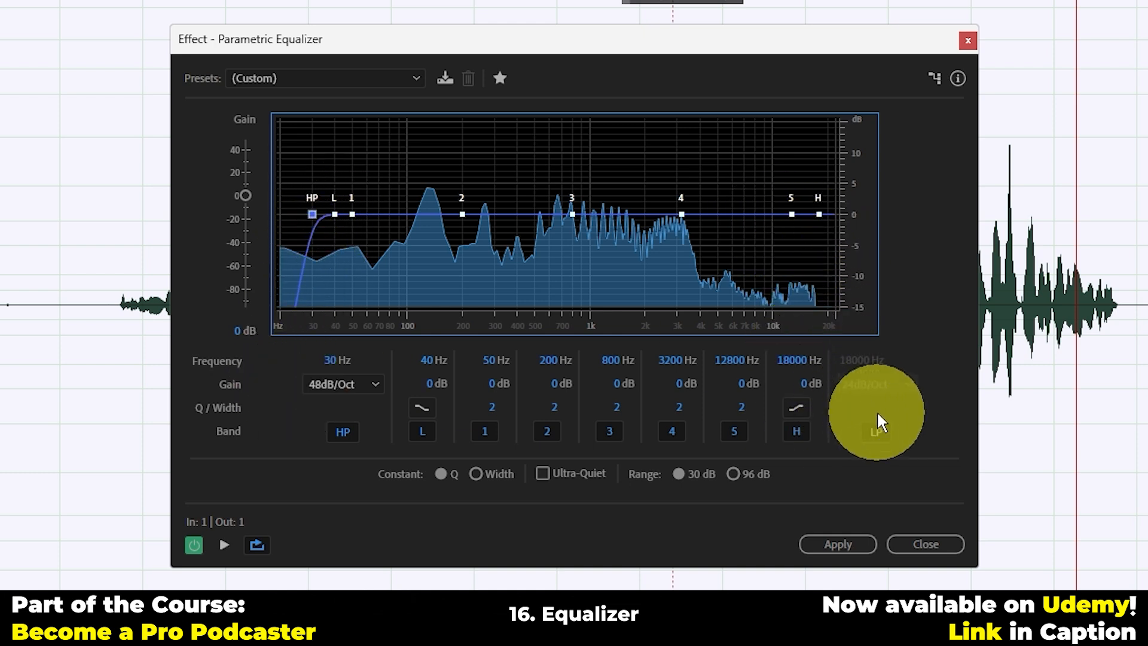
# Enable the low-pass band at 16000 Hz with a 48dB/Oct slope, and preview the equalized recording
pyautogui.click(877, 429)
pyautogui.click(876, 383)
pyautogui.click(859, 357)
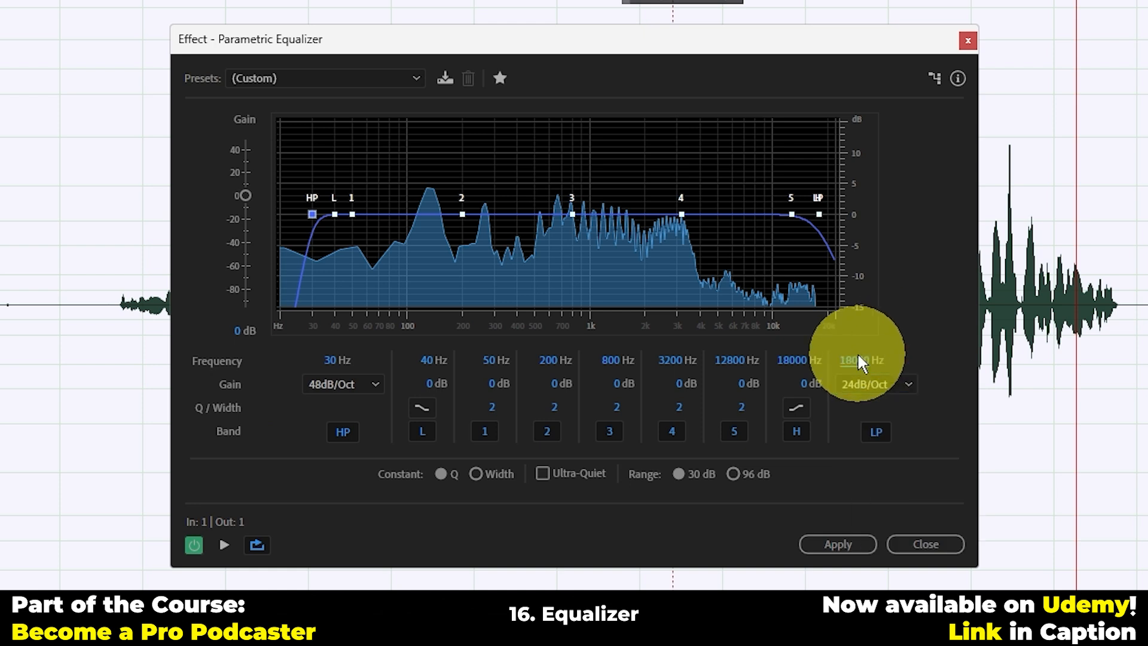
pyautogui.click(859, 360)
pyautogui.write('160')
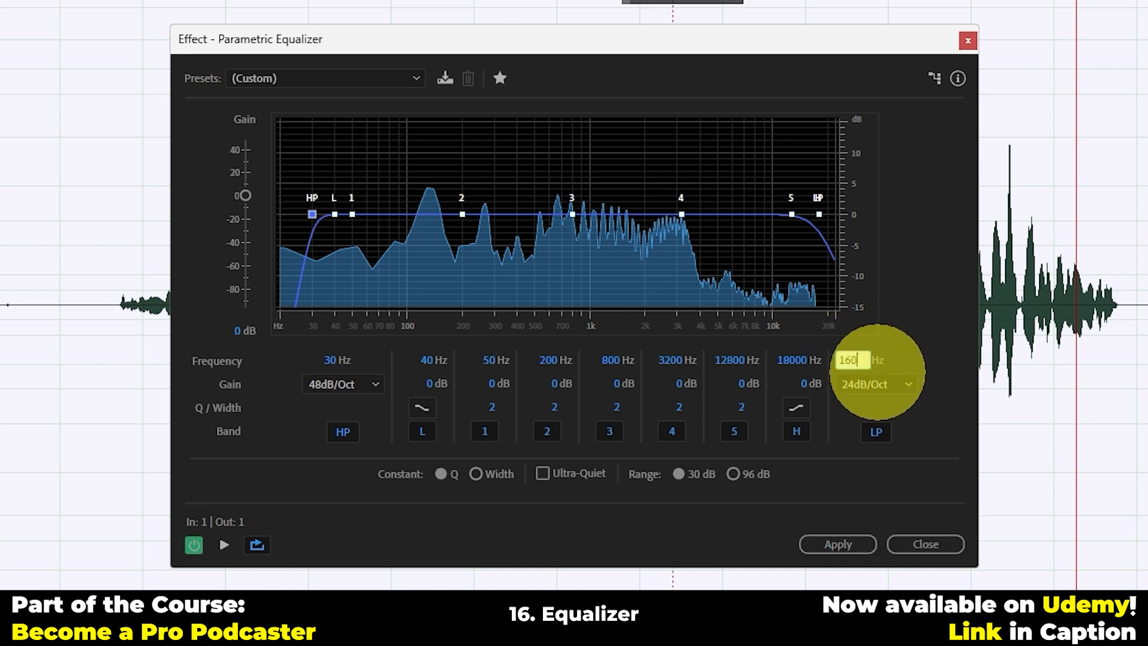
pyautogui.write('00')
pyautogui.press('Return')
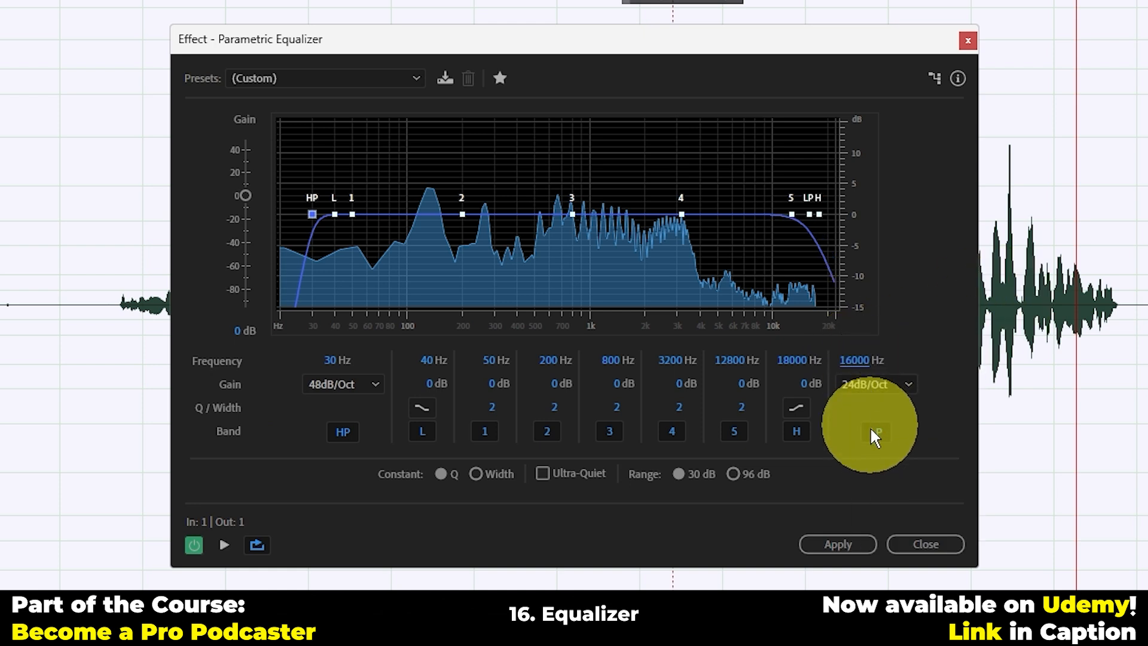
pyautogui.click(858, 385)
pyautogui.click(900, 534)
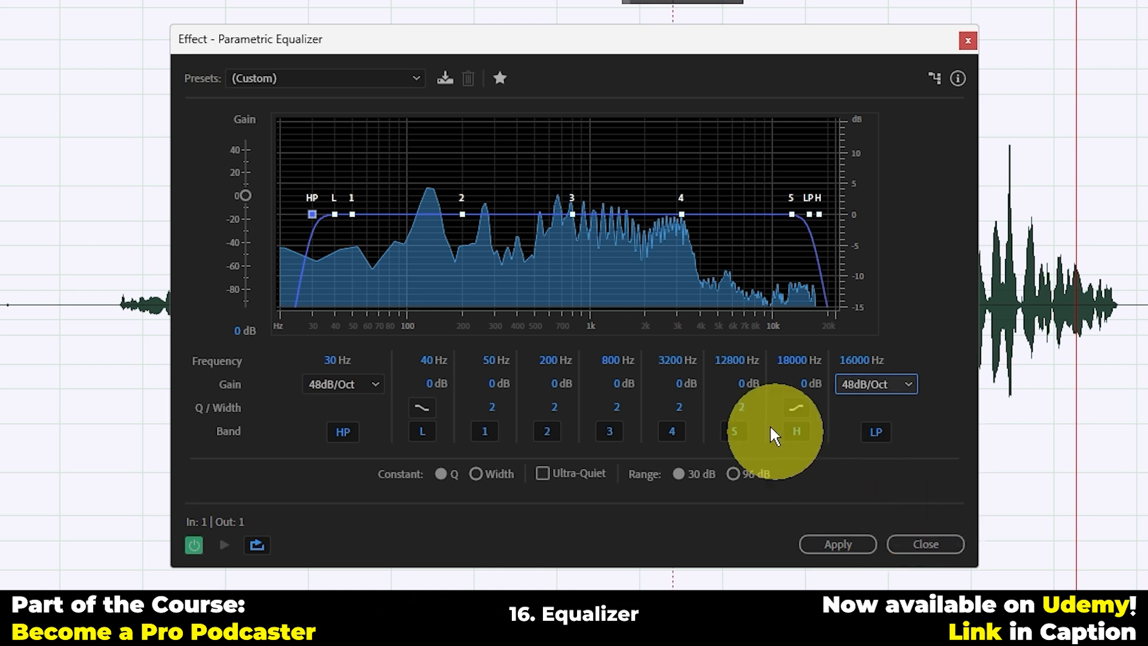
pyautogui.press('space')
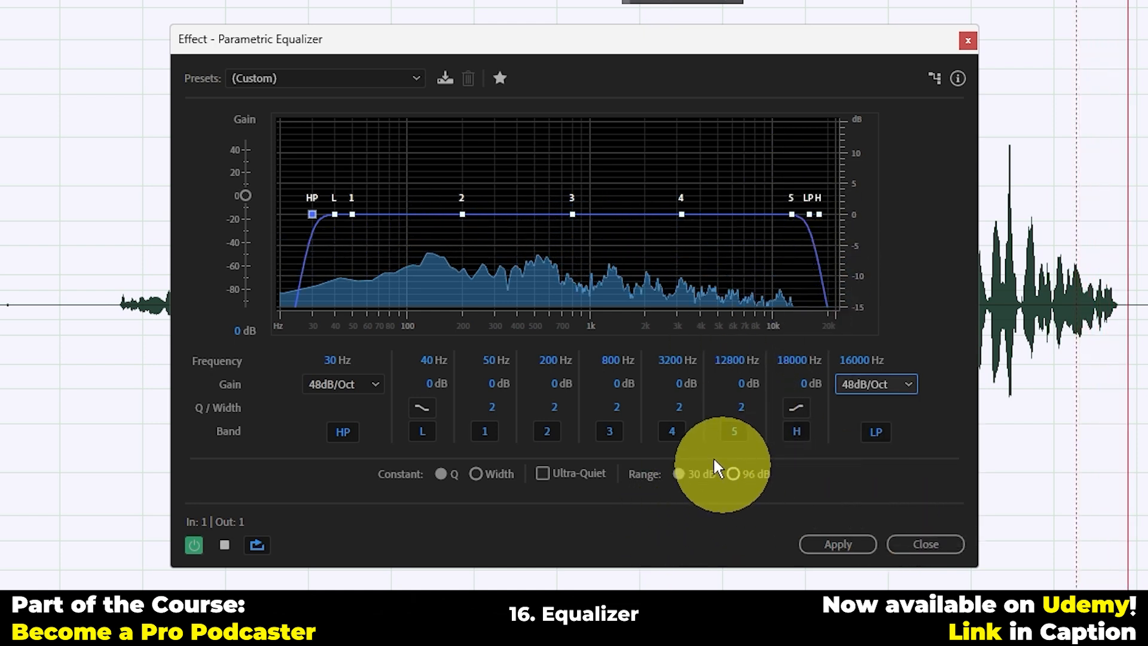
pyautogui.press('space')
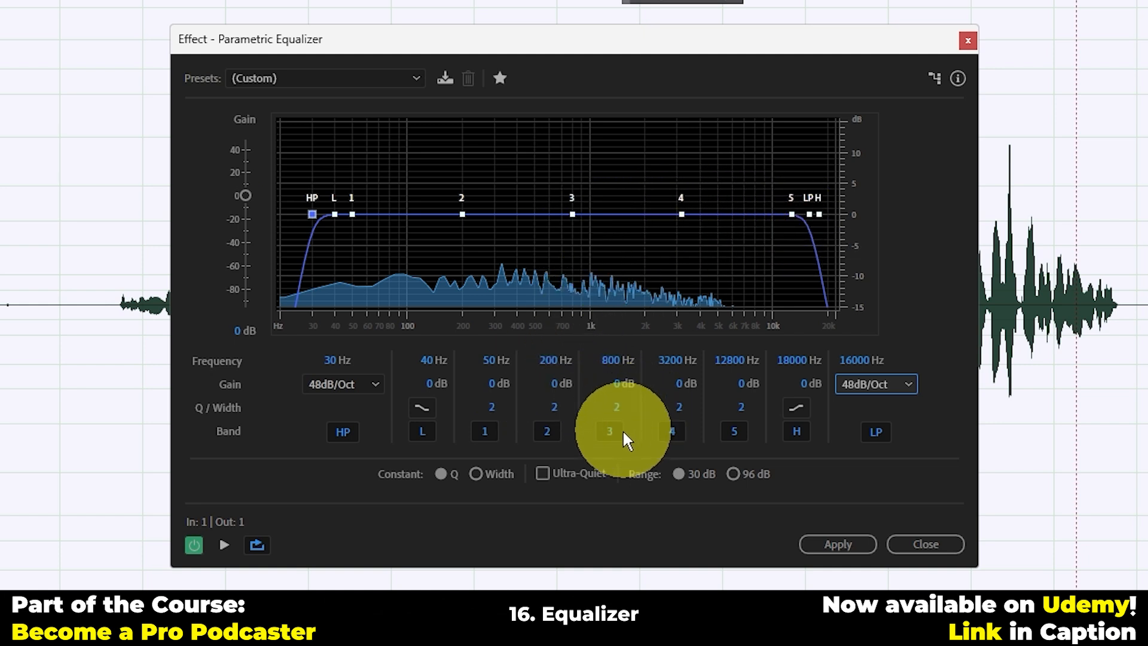
# Set the frequency of equalizer band 3 to 1000 Hz
pyautogui.click(610, 361)
pyautogui.write('1')
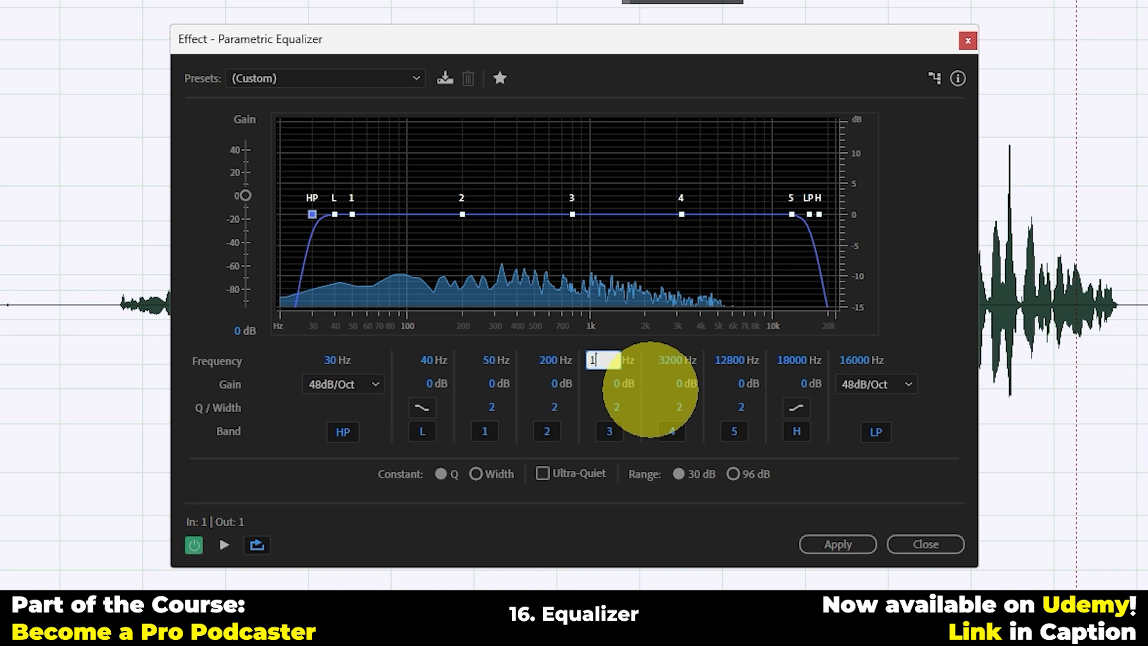
pyautogui.write('0000')
pyautogui.press('Return')
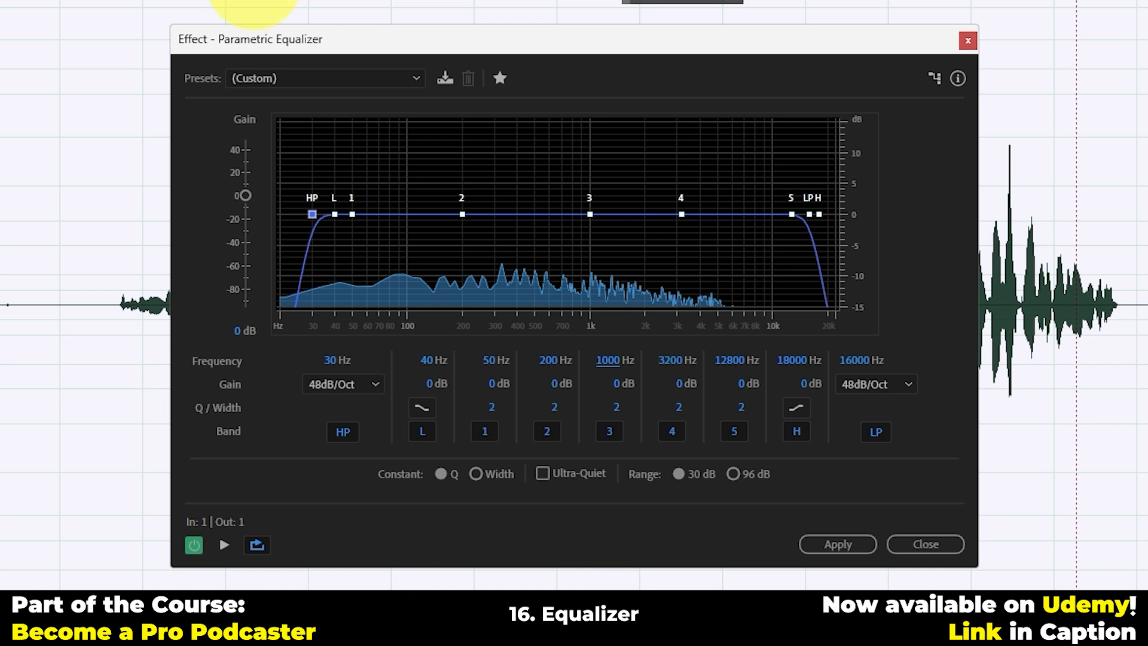
# Delete the silence before the visible speech and the quiet gap following it from the recording
pyautogui.click(118, 305)
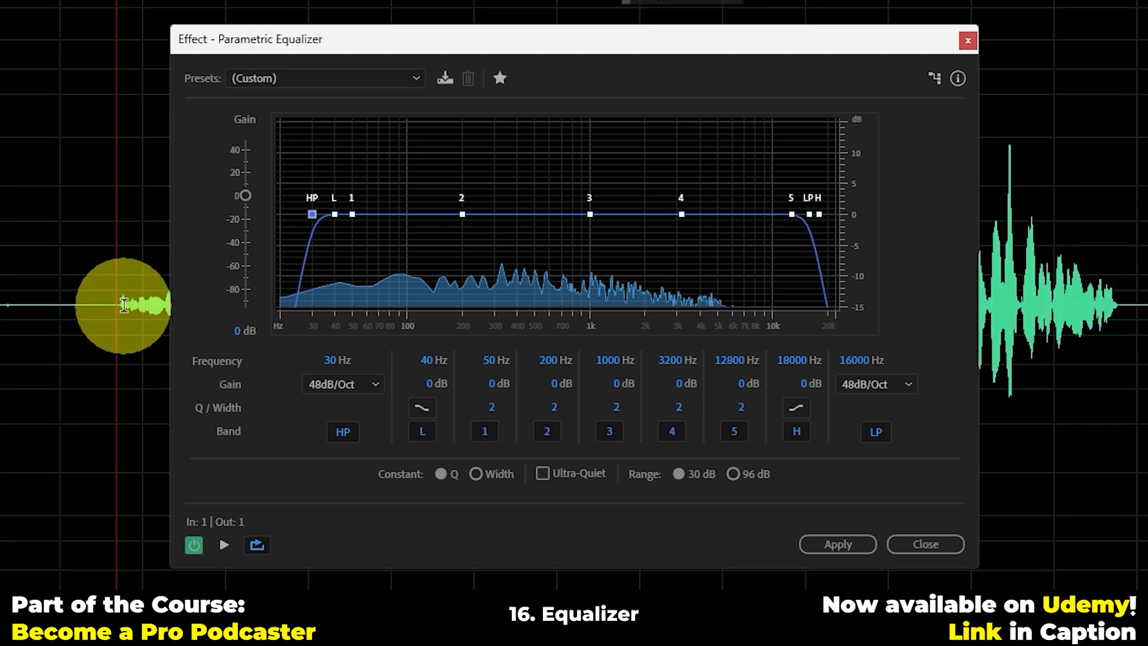
pyautogui.moveTo(121, 305); pyautogui.dragTo(0, 305)
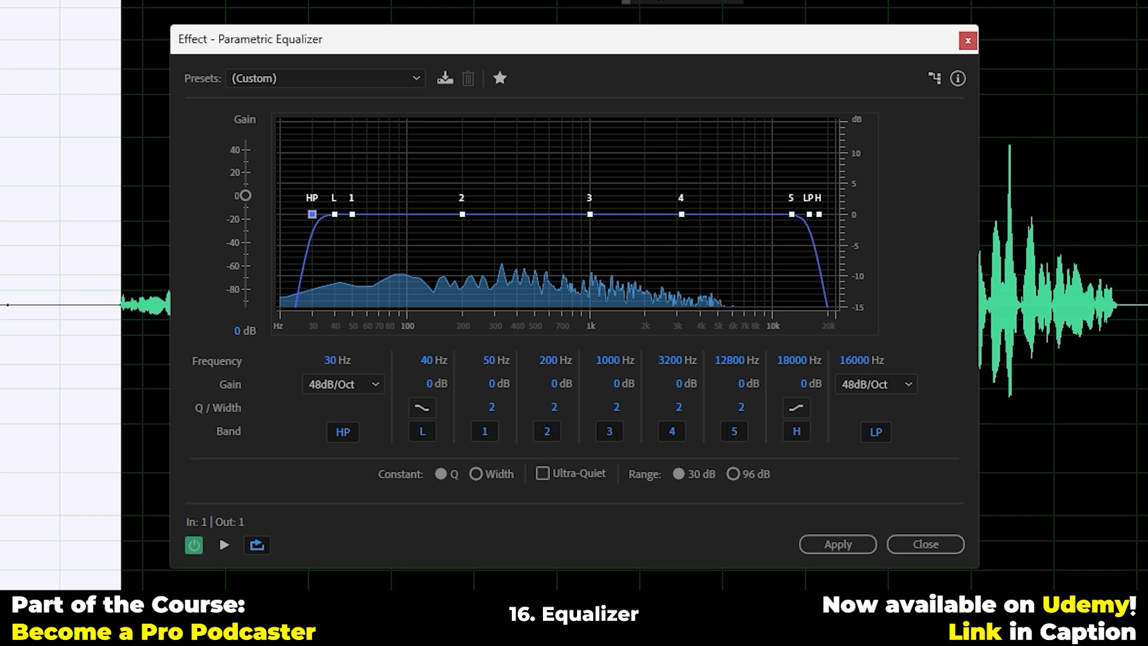
pyautogui.press('Delete')
pyautogui.moveTo(1087, 310); pyautogui.dragTo(1147, 310)
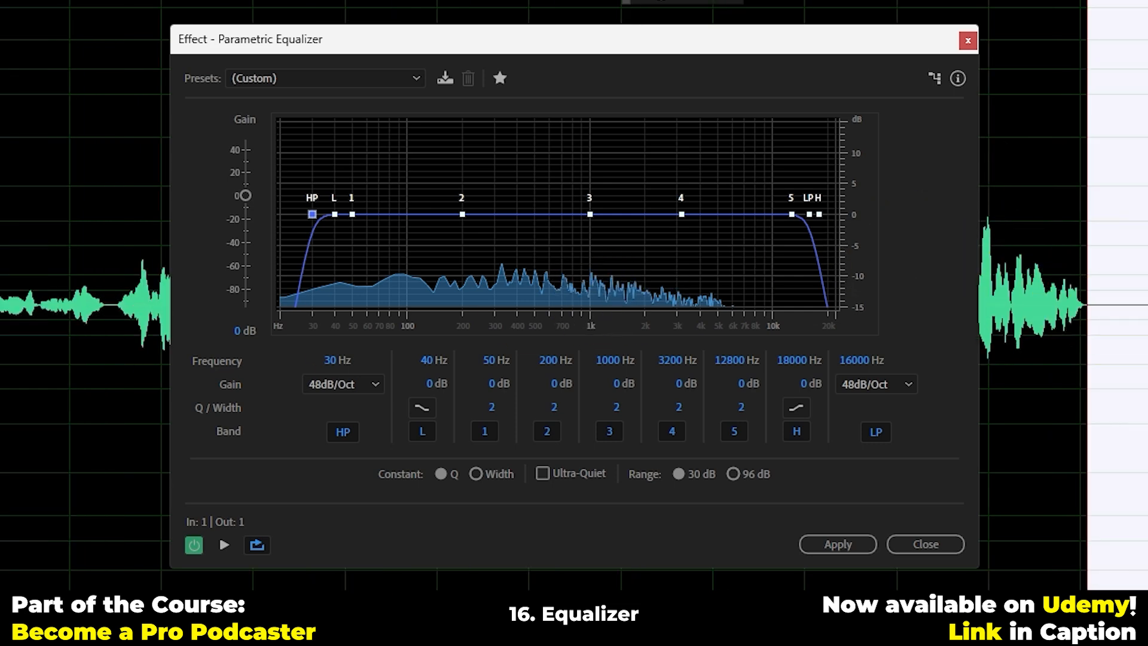
pyautogui.press('Delete')
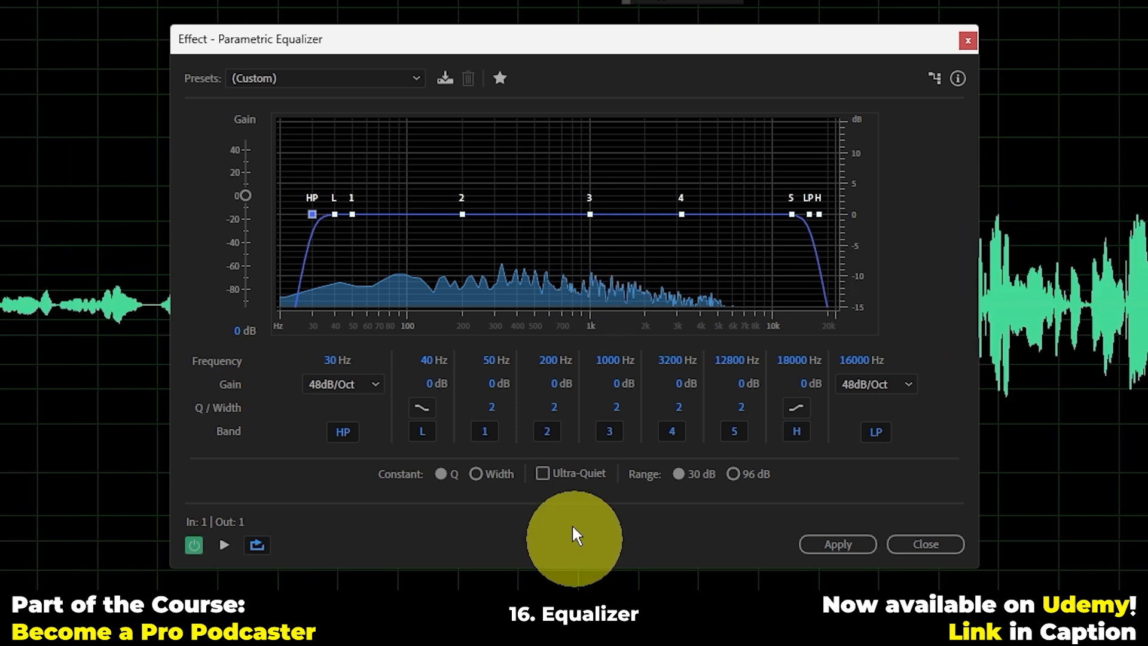
# Uncover the waveform by moving the equalizer dialog, and delete the audio before the phrase with the tallest peak
pyautogui.moveTo(771, 39); pyautogui.dragTo(848, 486)
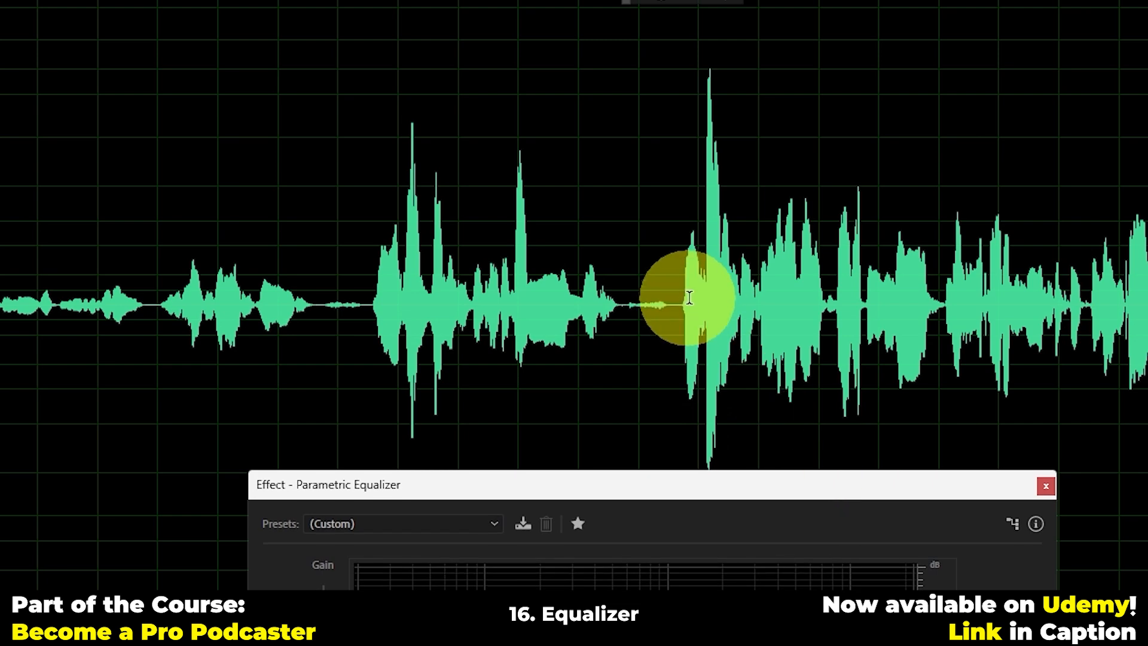
pyautogui.moveTo(680, 302); pyautogui.dragTo(0, 302)
pyautogui.press('Delete')
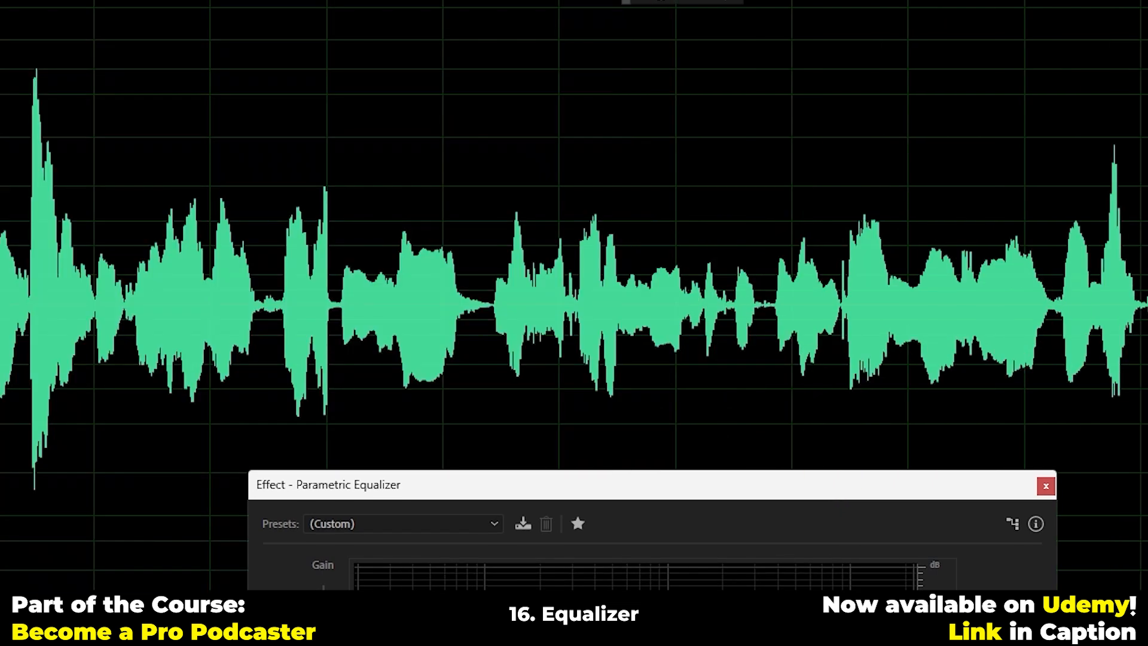
# Boost band 3 on the curve to about 3.6 dB near 984 Hz, and play the recording
pyautogui.moveTo(591, 484); pyautogui.dragTo(552, 0)
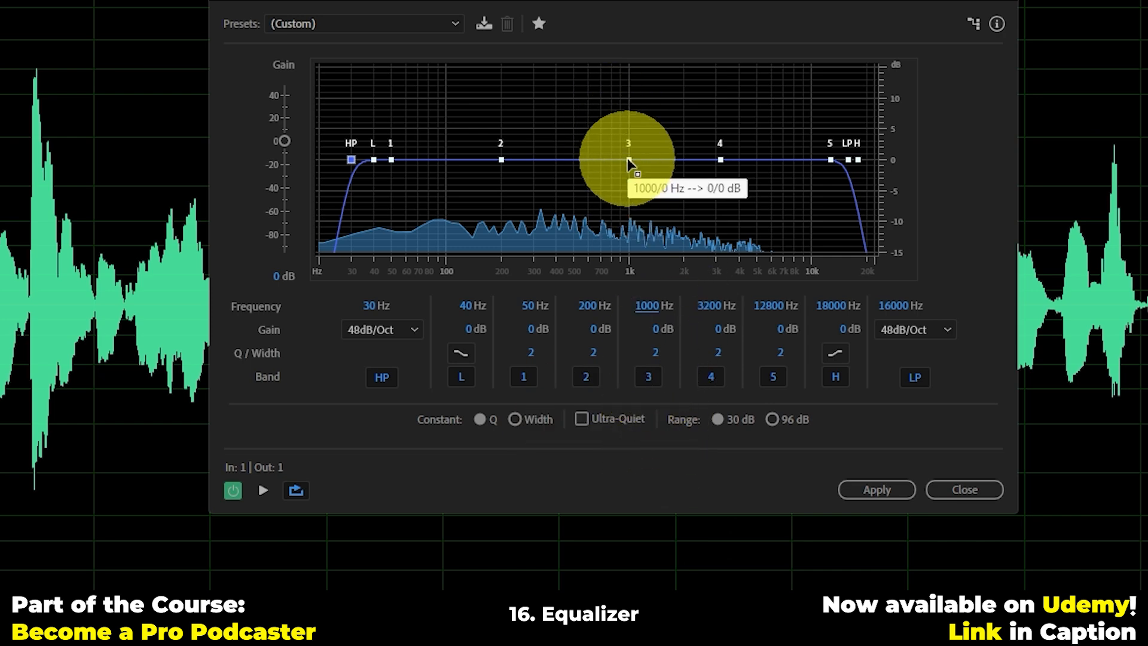
pyautogui.moveTo(628, 160); pyautogui.dragTo(626, 136)
pyautogui.press('space')
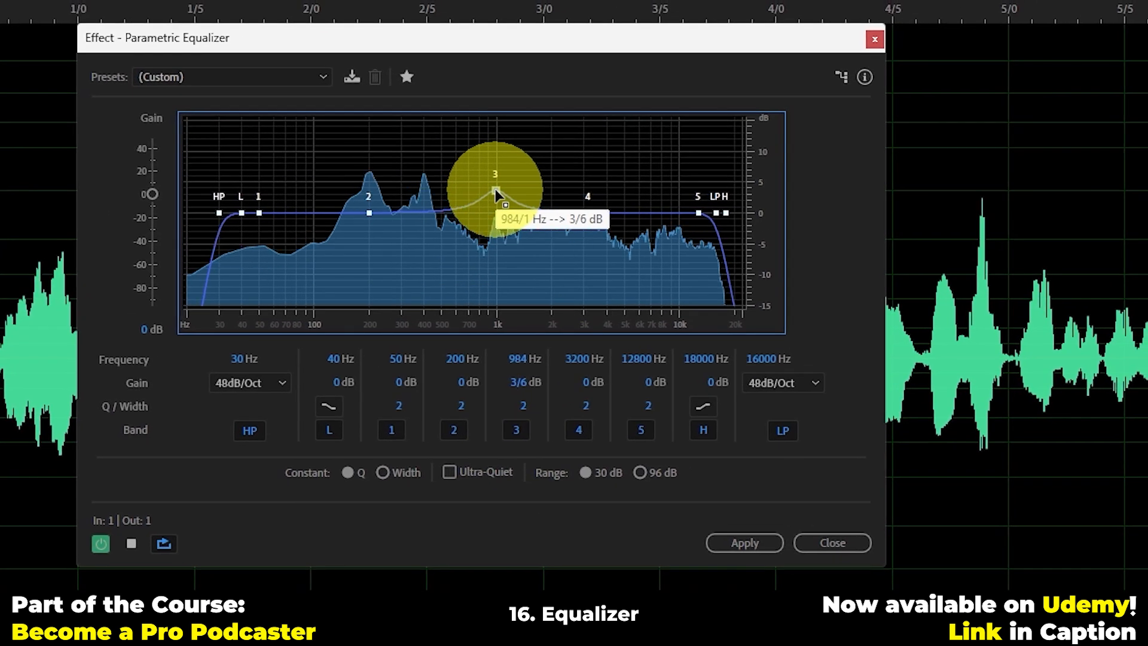
# Try cutting band 3 to -1.7 dB at 1086 Hz, and move it to about 0.5 dB near 984 Hz
pyautogui.moveTo(495, 189); pyautogui.dragTo(503, 219)
pyautogui.moveTo(529, 383); pyautogui.dragTo(462, 370)
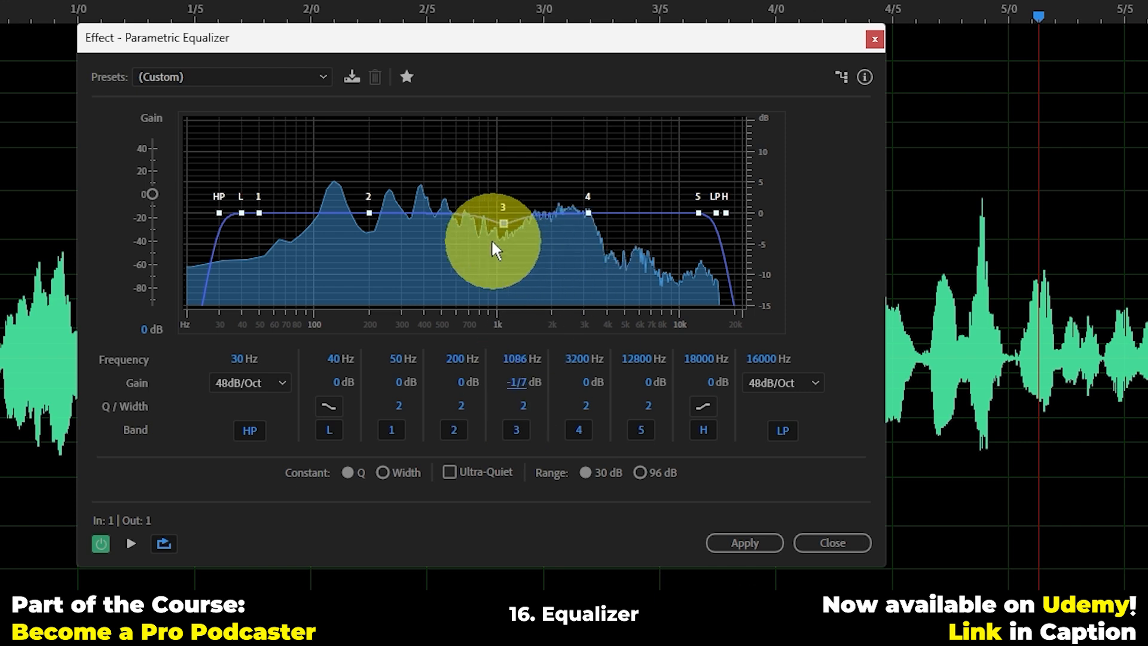
pyautogui.moveTo(502, 218); pyautogui.dragTo(496, 210)
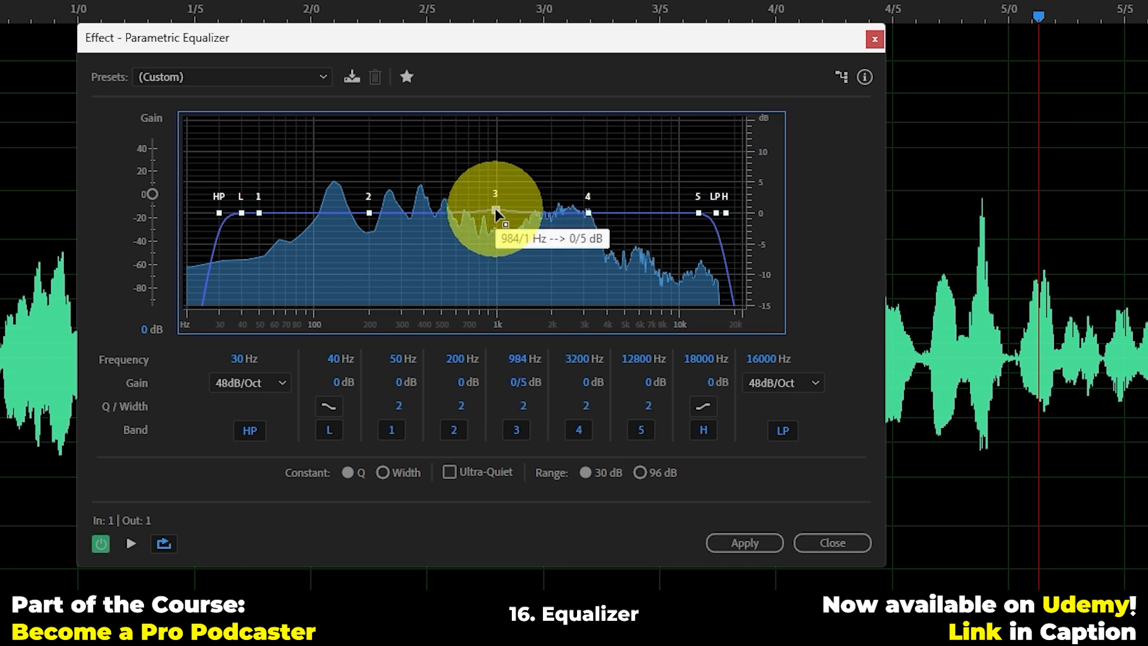